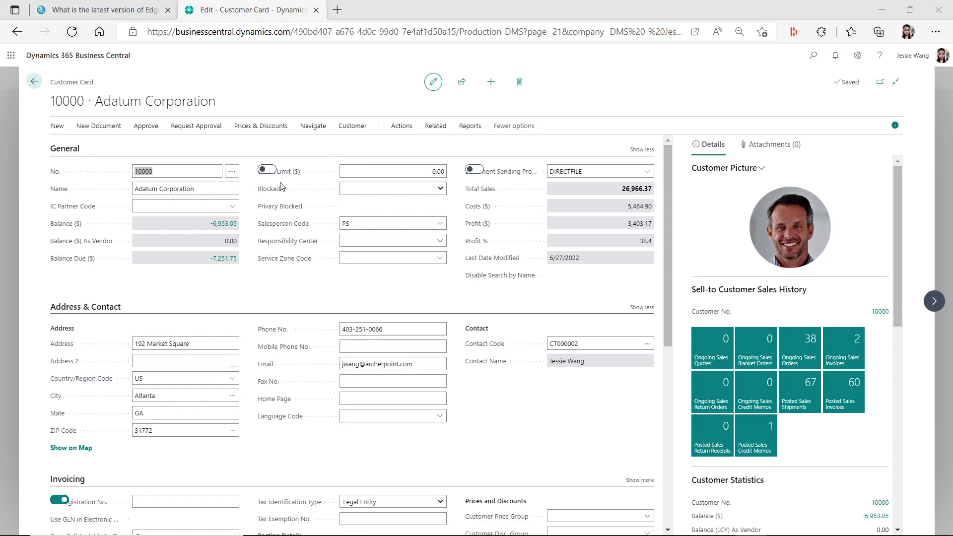
Put focus in the Credit Limit field and check today's date from the taskbar clock
left_click(443, 177)
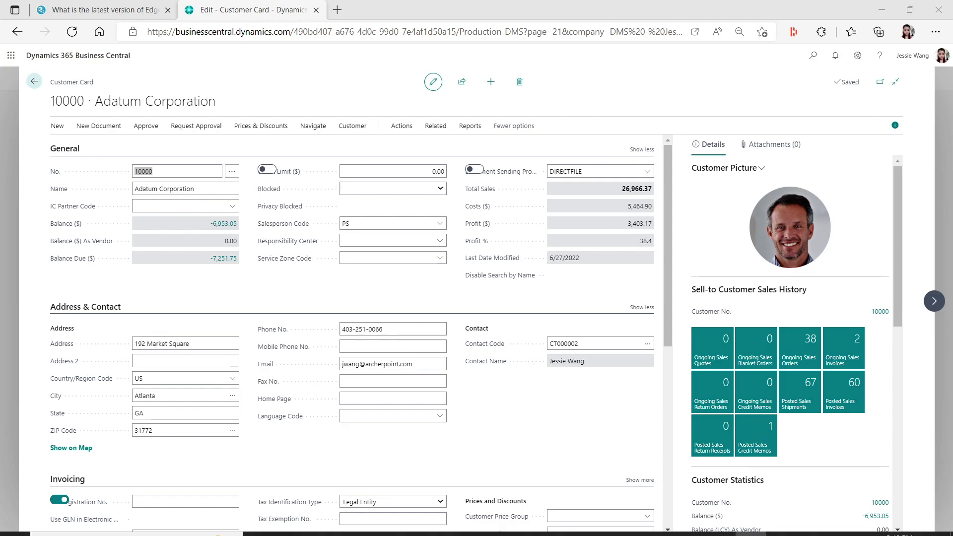
key("super")
left_click(888, 530)
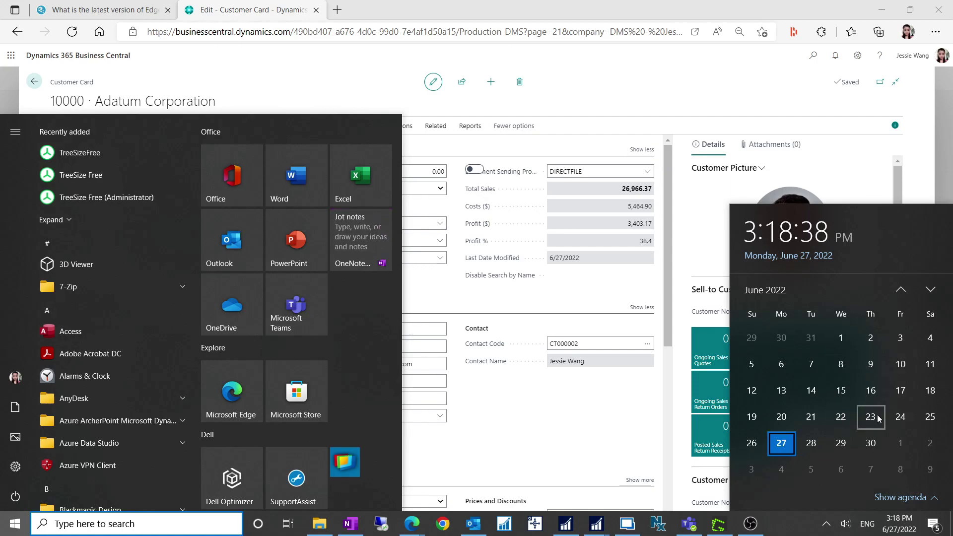
left_click(588, 413)
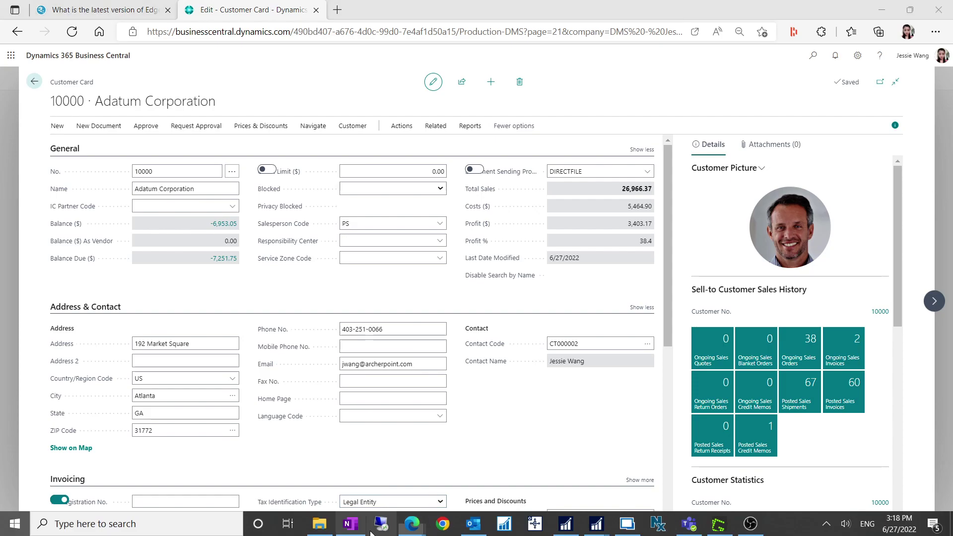
Bring the Dynamics 365 Community forum thread window forward and maximize it
key("super")
mouse_move(411, 523)
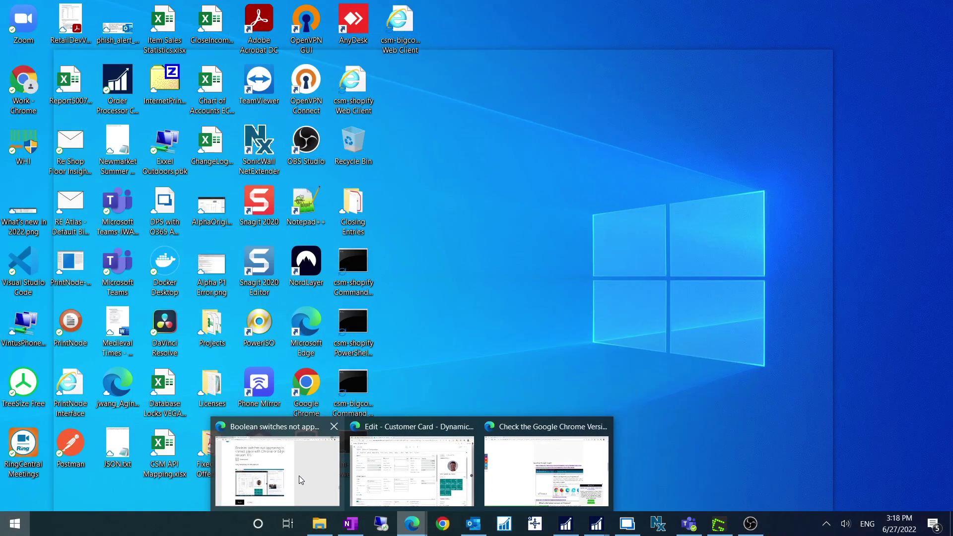
left_click(299, 475)
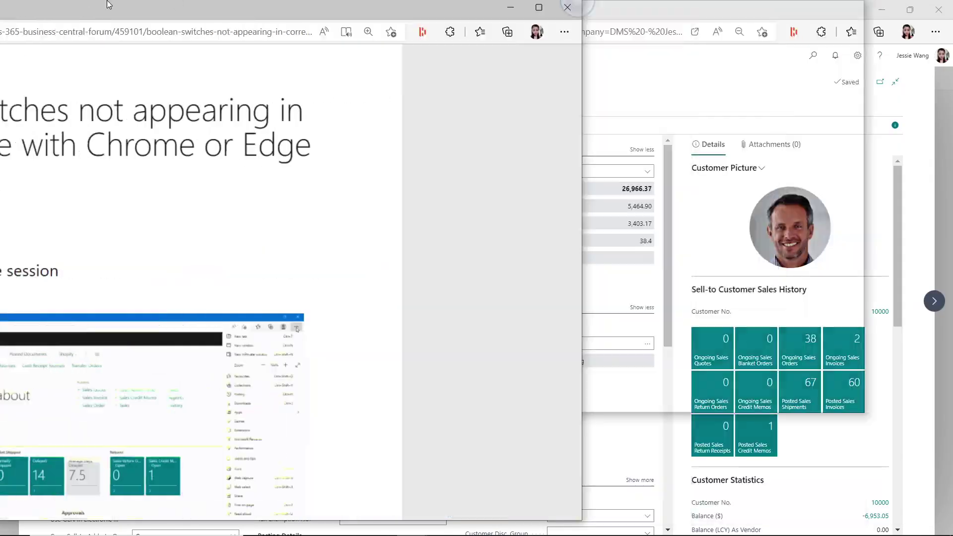
left_click_drag(108, 4, 108, 1)
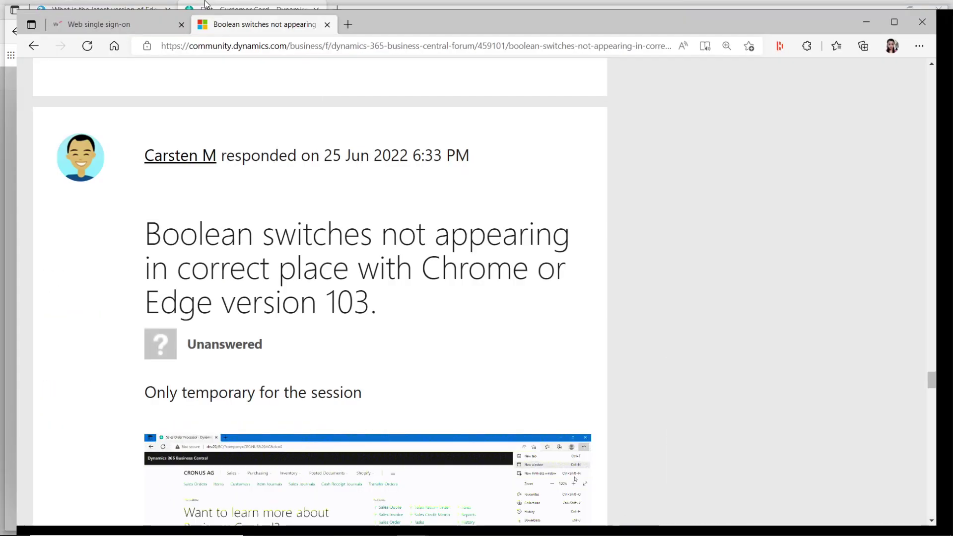
Read the replies on Boolean switches misplaced in Chrome and Edge 103, then reveal the customer card
scroll(424, 298, "down", 3)
scroll(513, 355, "up", 1)
scroll(513, 355, "up", 5)
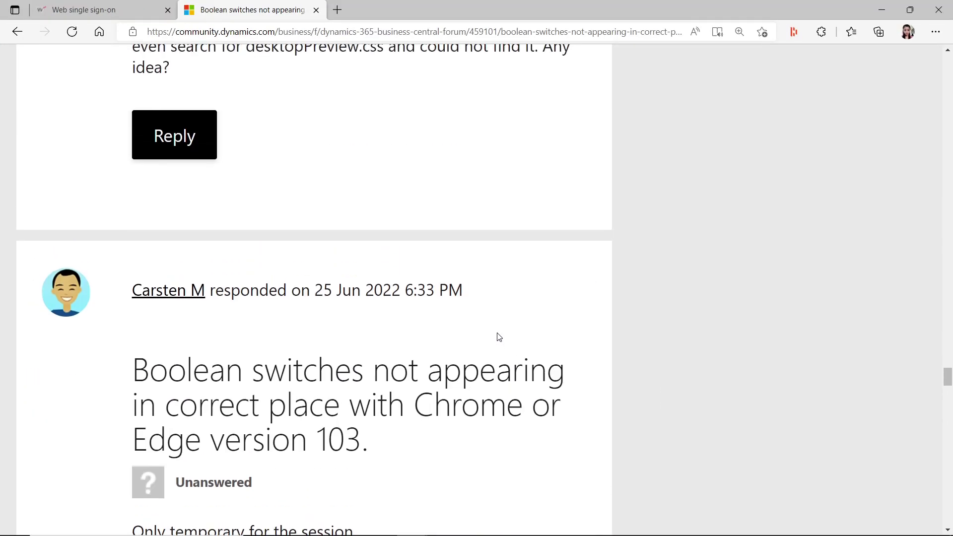
scroll(427, 417, "up", 15)
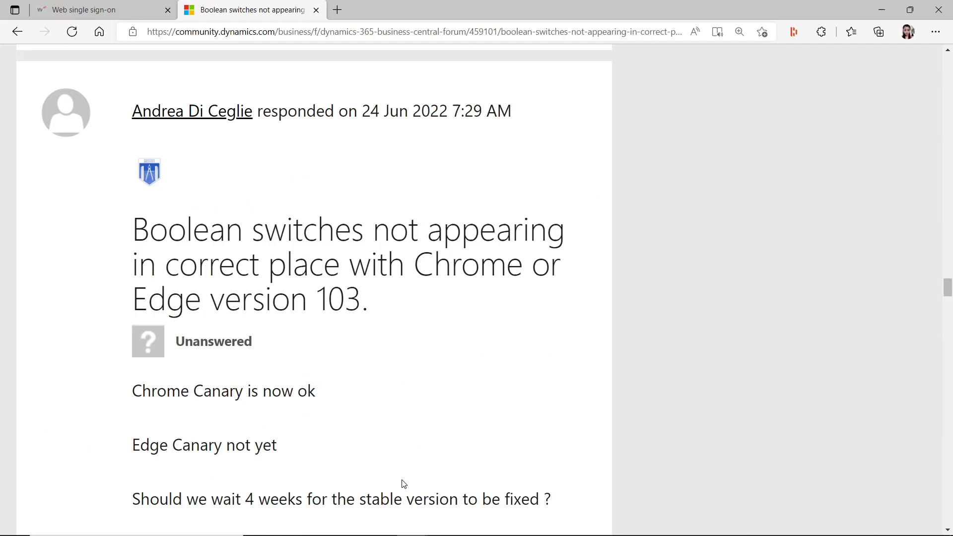
scroll(432, 421, "up", 15)
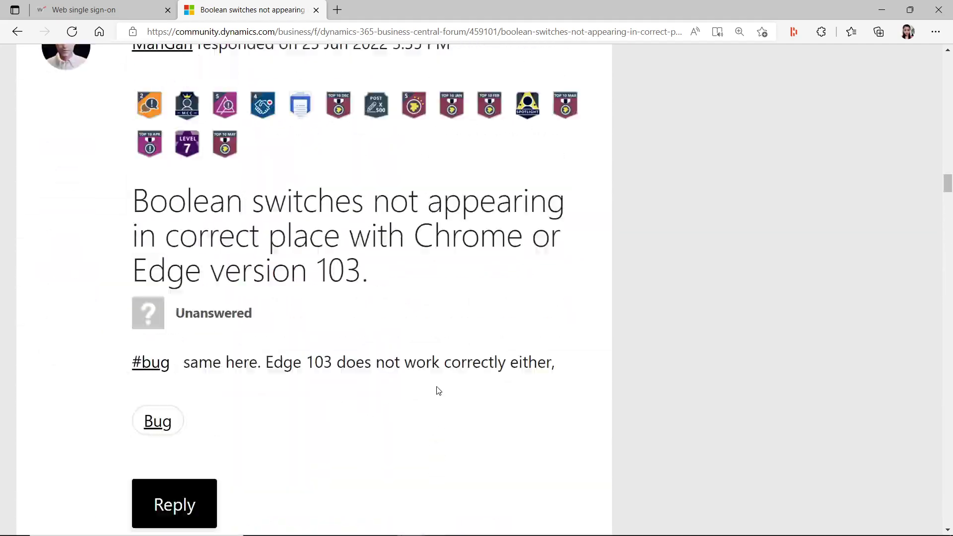
scroll(439, 393, "up", 15)
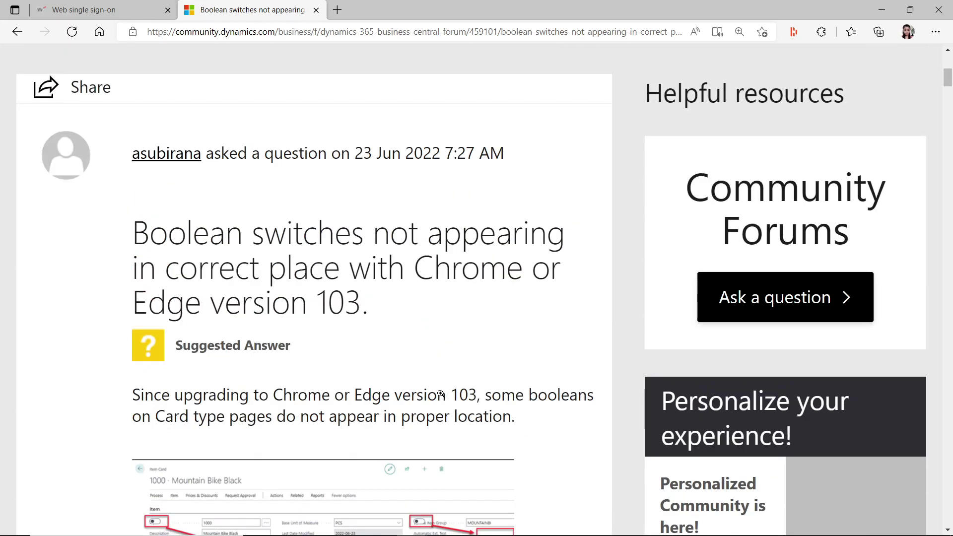
scroll(441, 393, "down", 6)
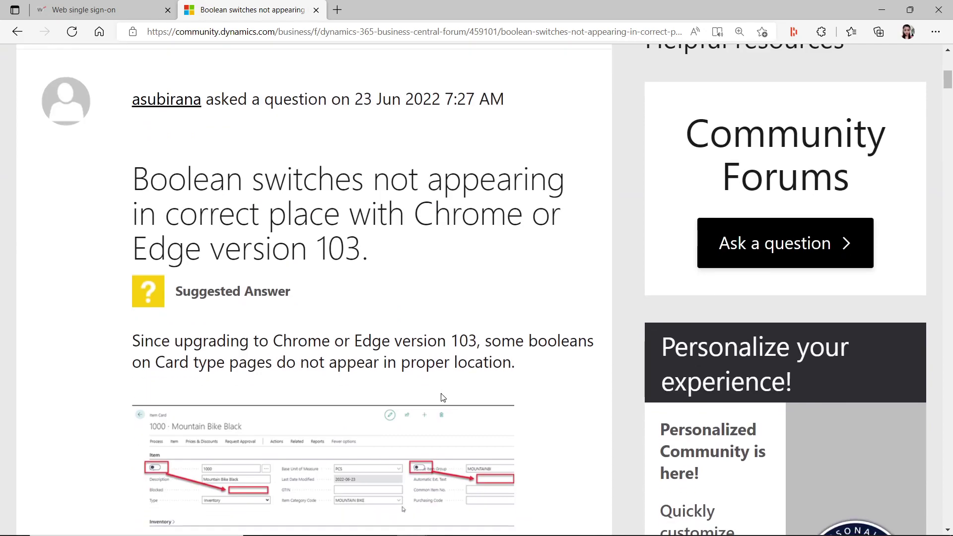
scroll(443, 398, "down", 15)
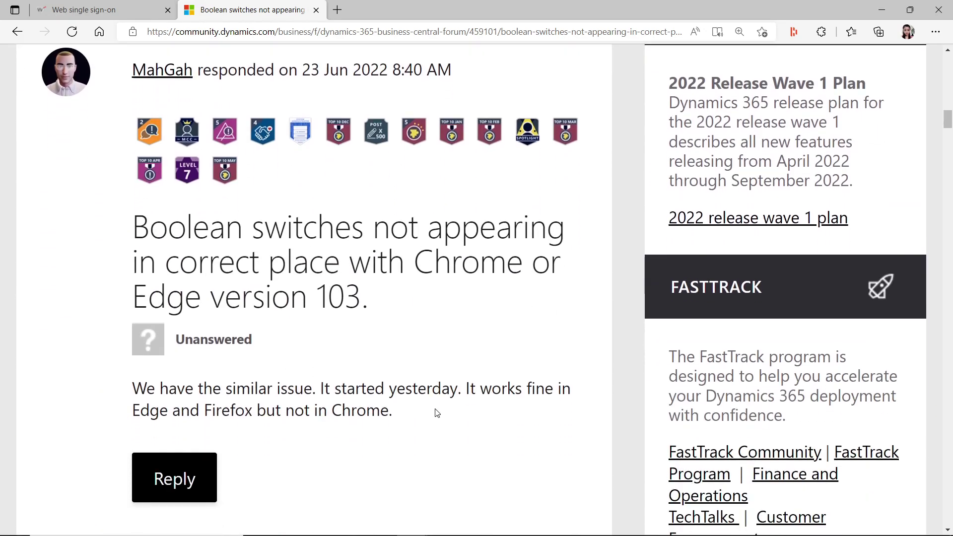
scroll(437, 421, "down", 20)
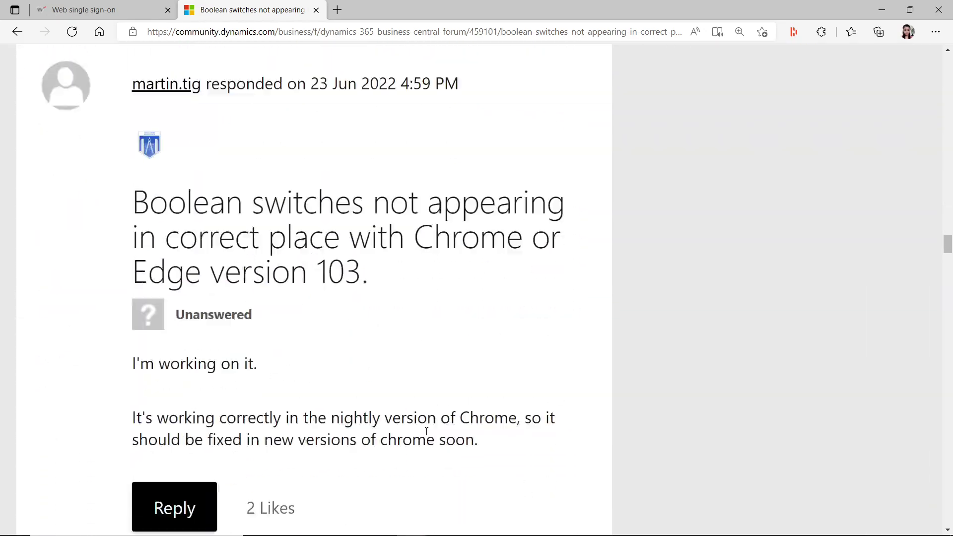
scroll(427, 434, "down", 20)
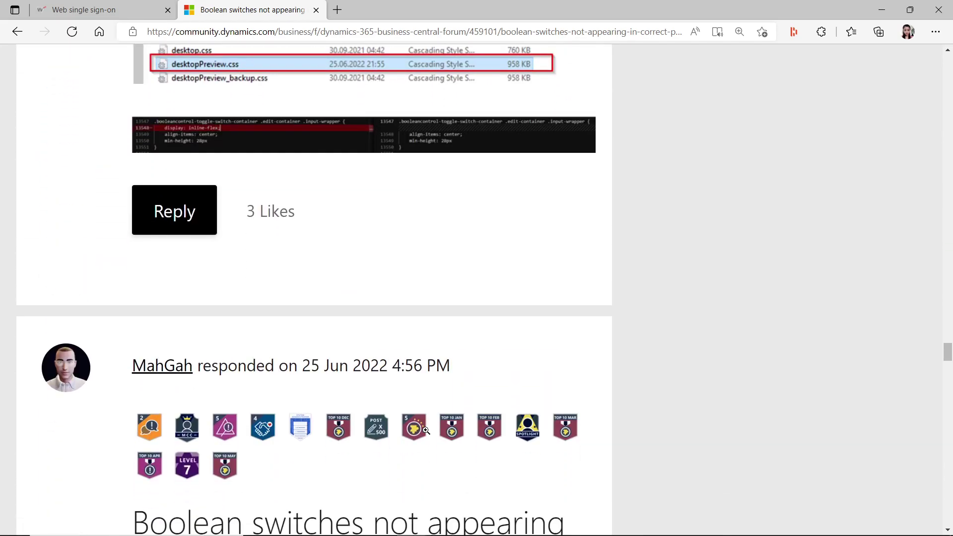
scroll(423, 434, "down", 8)
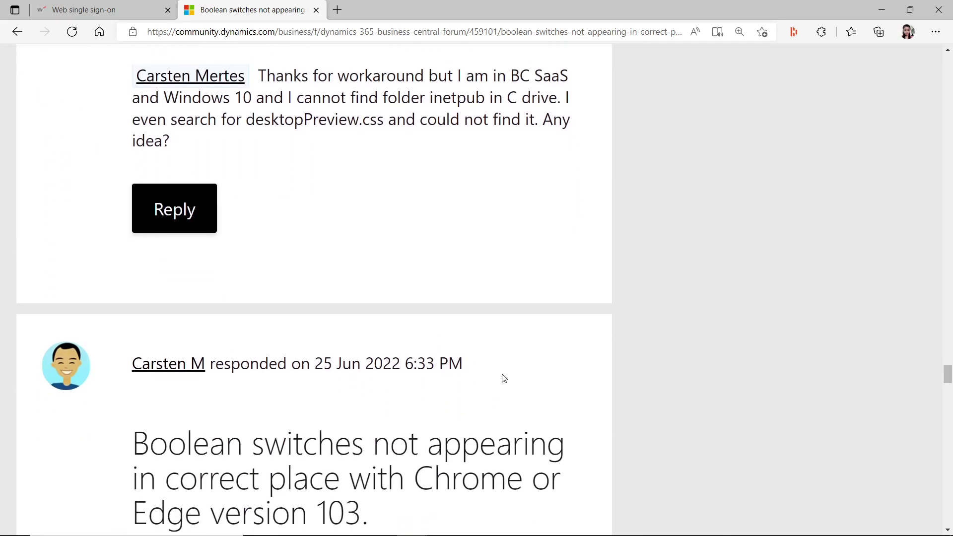
scroll(504, 378, "down", 7)
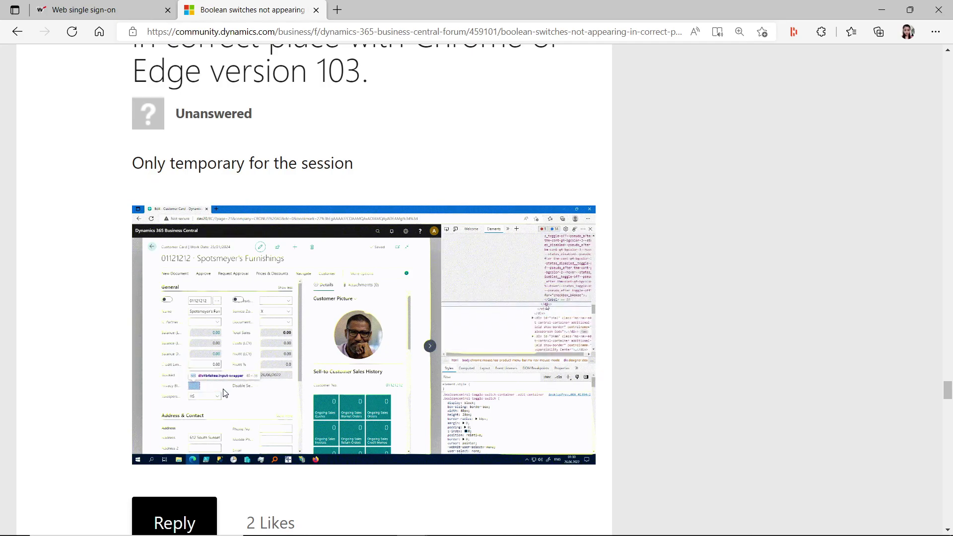
left_click_drag(441, 10, 444, 5)
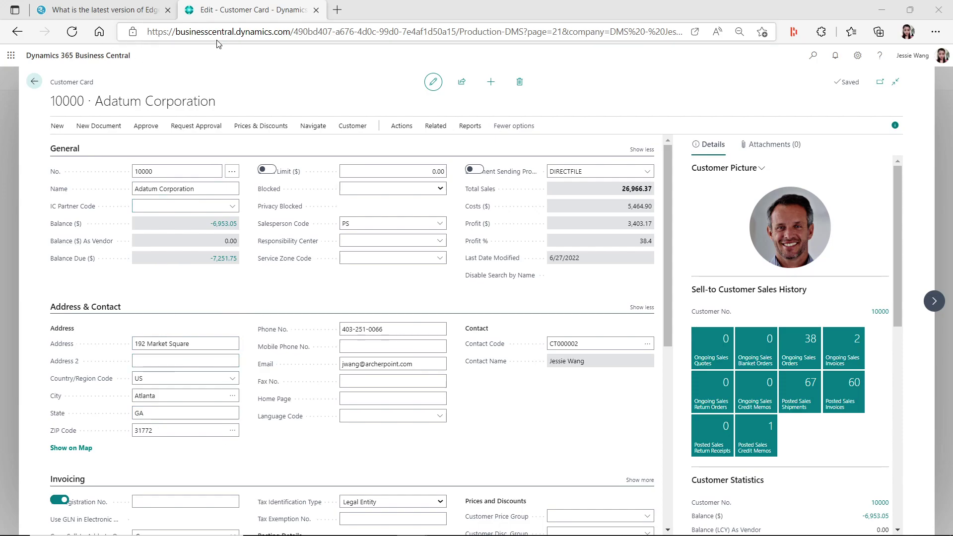
Confirm on Edge's About page that the version is 103.0.1264.37, then launch Google Chrome
left_click(935, 32)
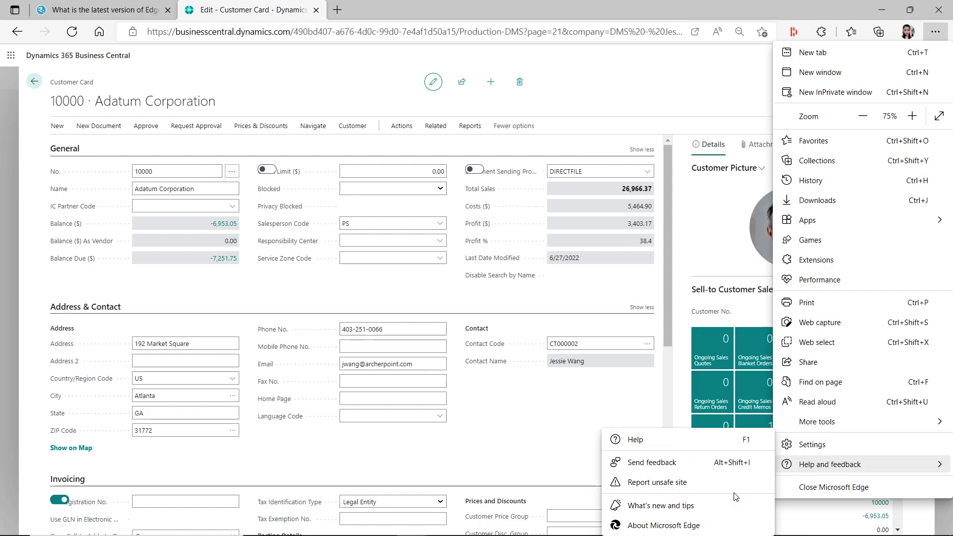
left_click(700, 526)
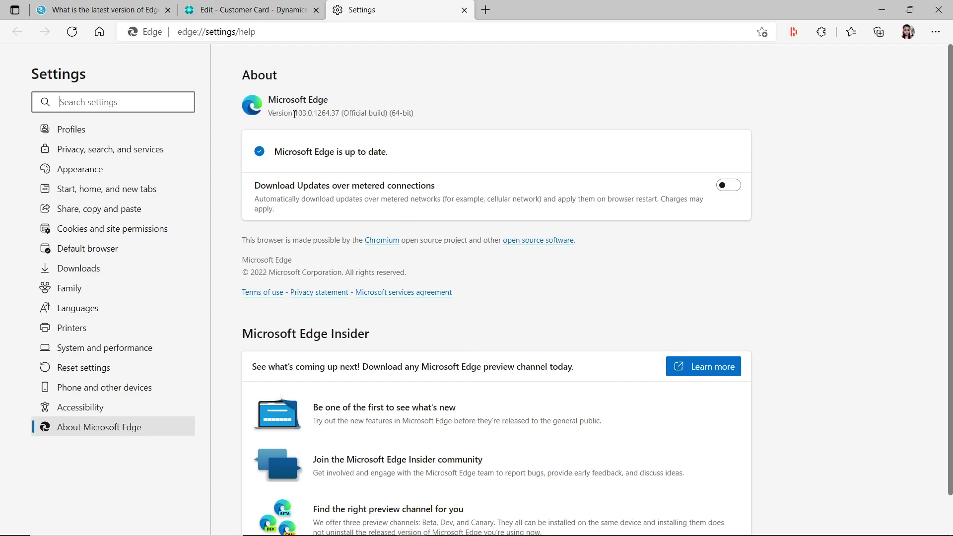
left_click_drag(295, 114, 304, 113)
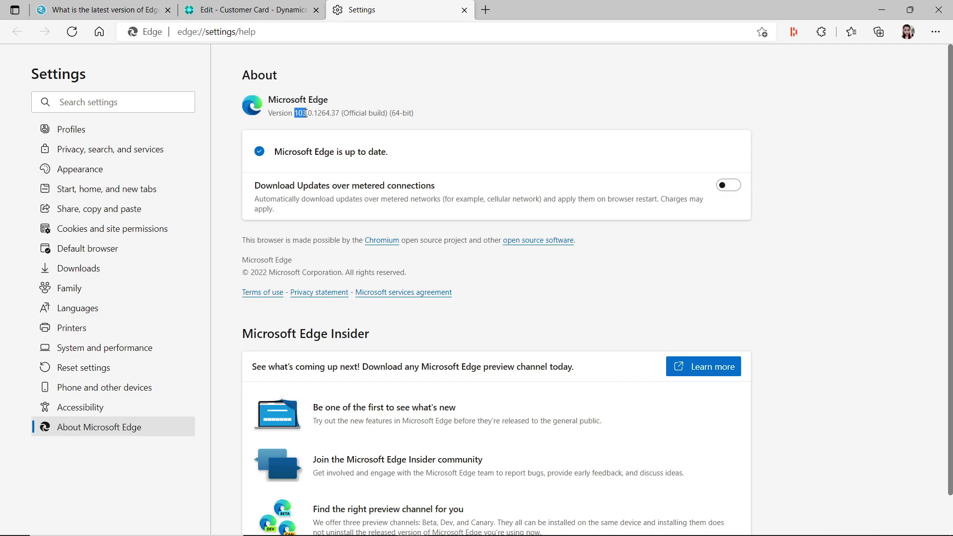
left_click(439, 522)
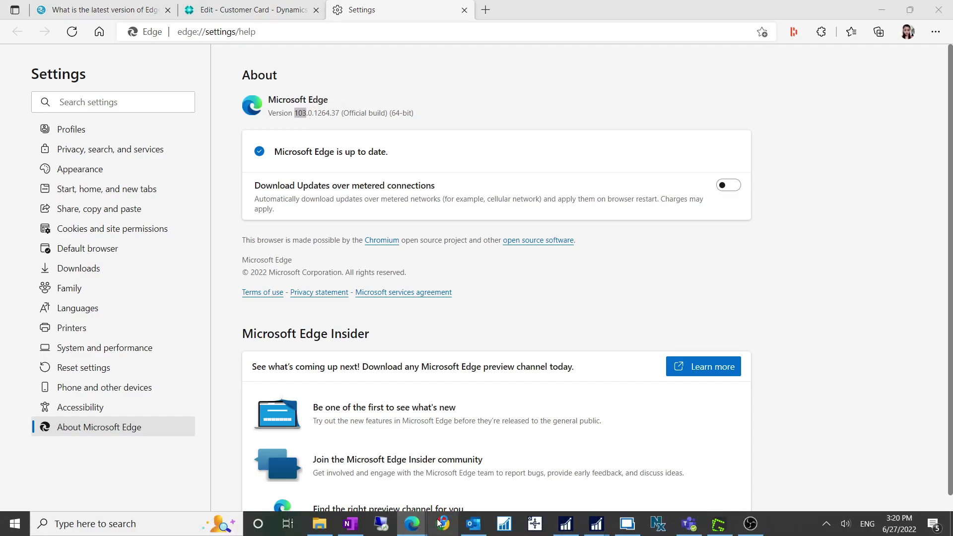
Open a Chrome window under the user's profile, restore it, and return to Edge's customer card tab
left_click(312, 255)
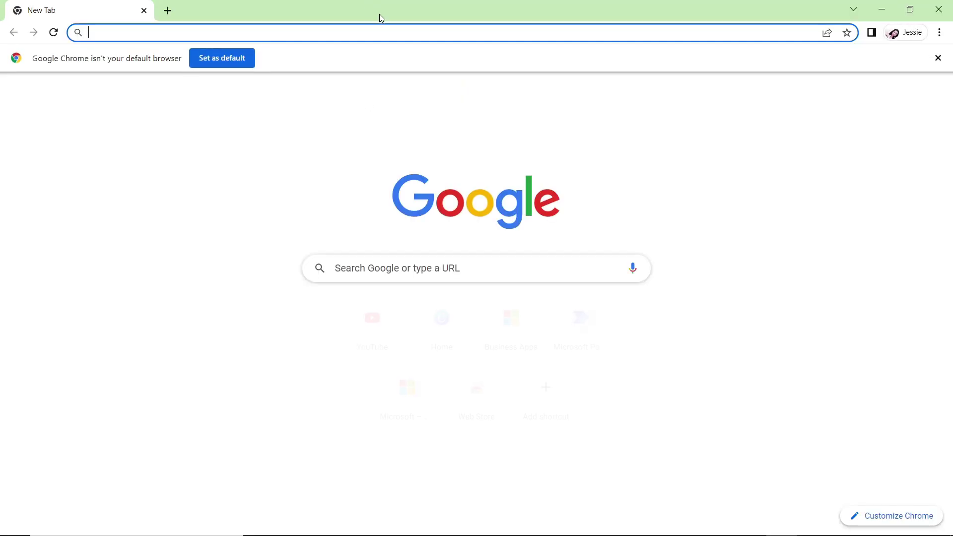
double_click(351, 2)
left_click(283, 25)
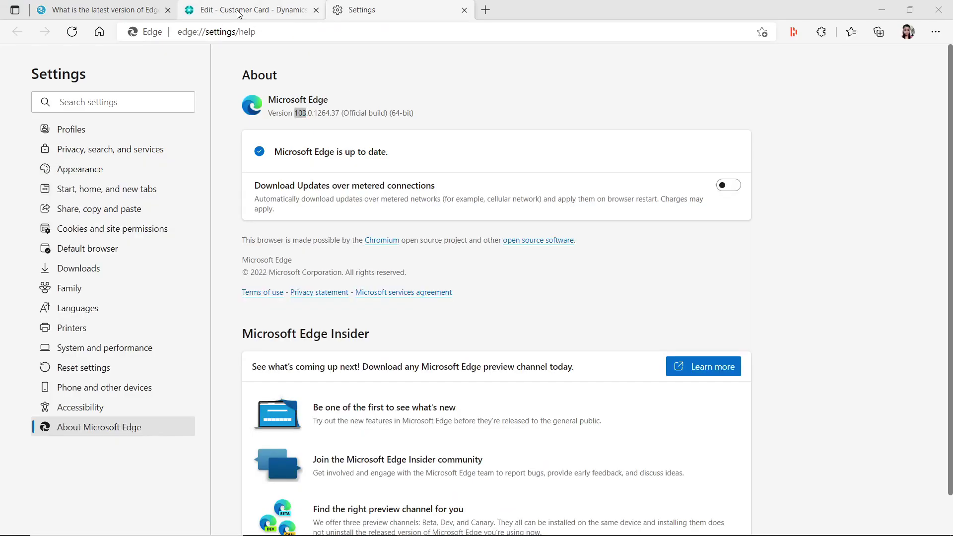
left_click(238, 11)
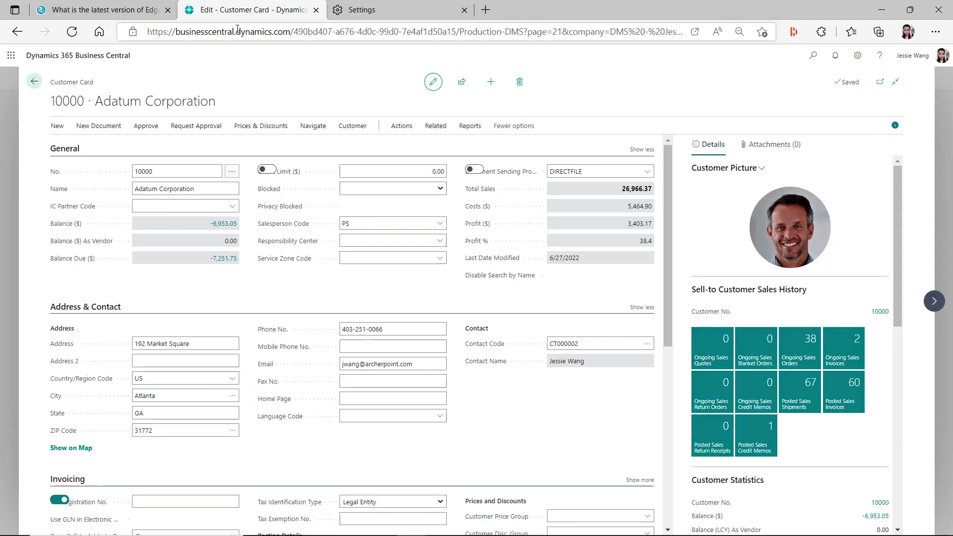
Copy the Business Central address up to Production-DMS and load it in Chrome
left_click(356, 32)
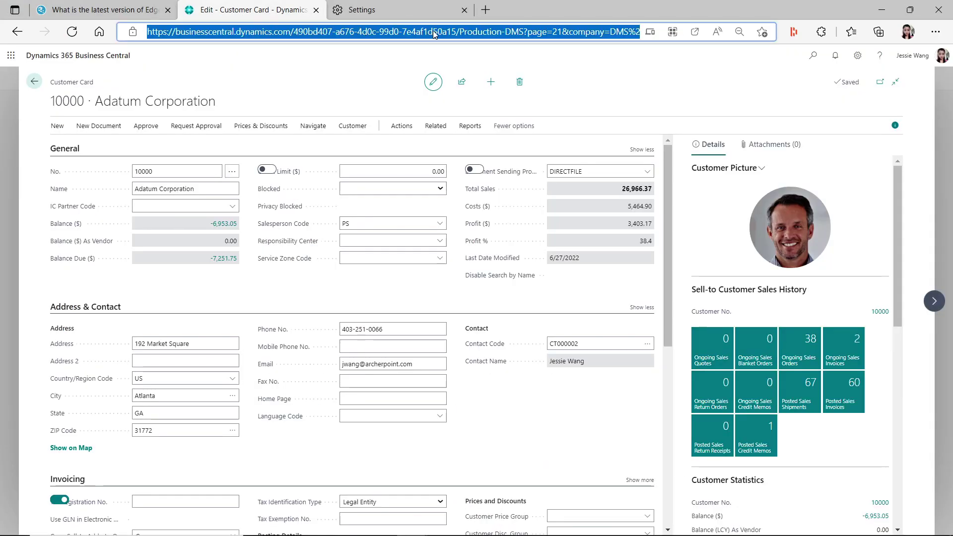
left_click(472, 32)
left_click_drag(522, 32, 146, 32)
key("ctrl+c")
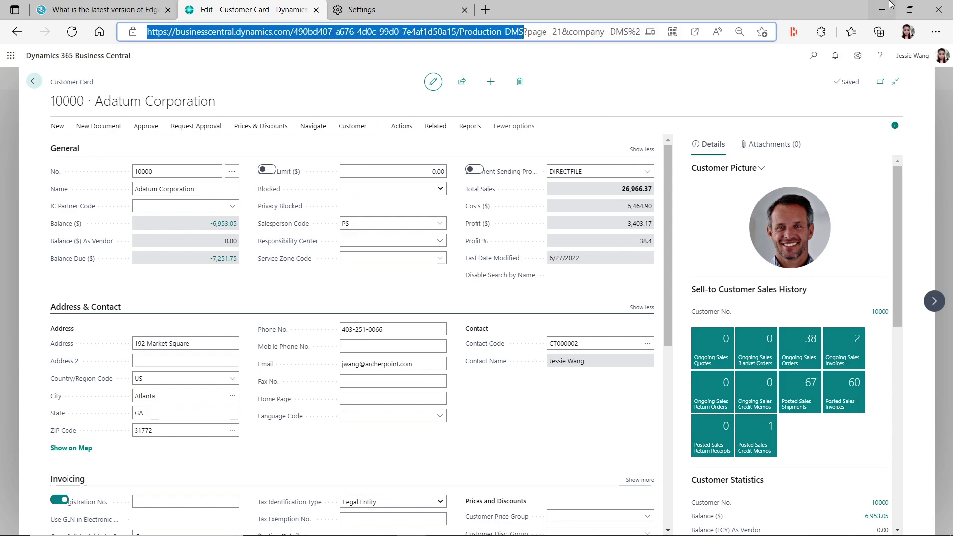
left_click(882, 9)
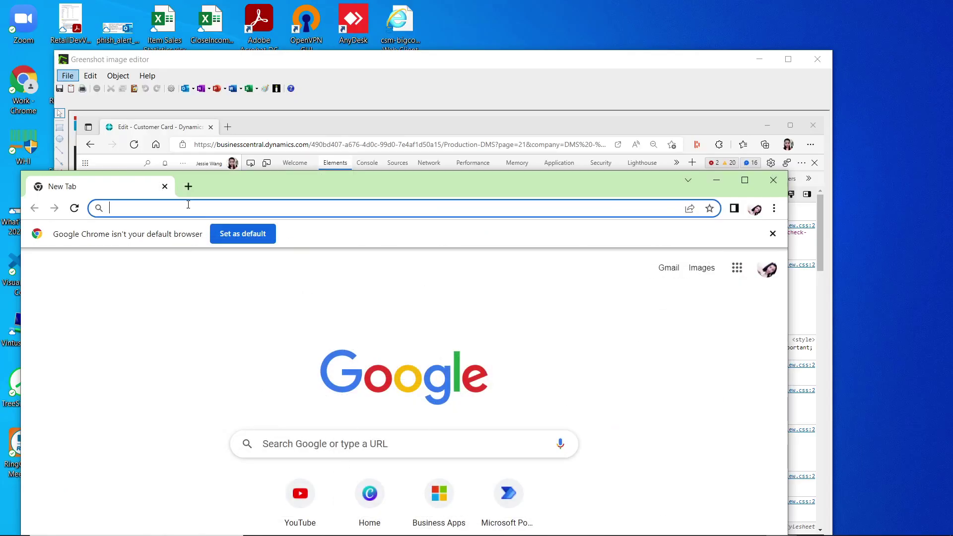
left_click(189, 206)
key("ctrl+v")
key("Return")
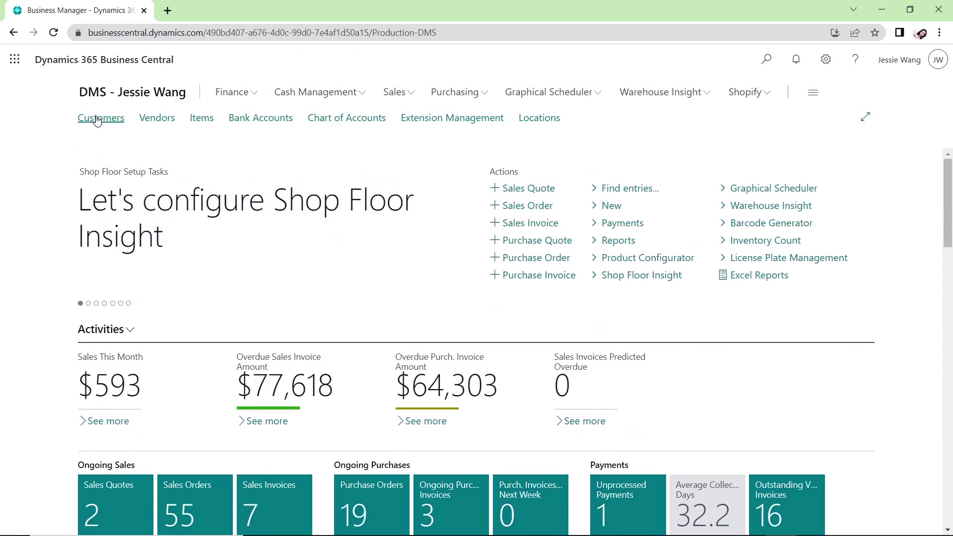
Open Adatum Corporation from the Customers list and expand its Invoicing section
left_click(97, 120)
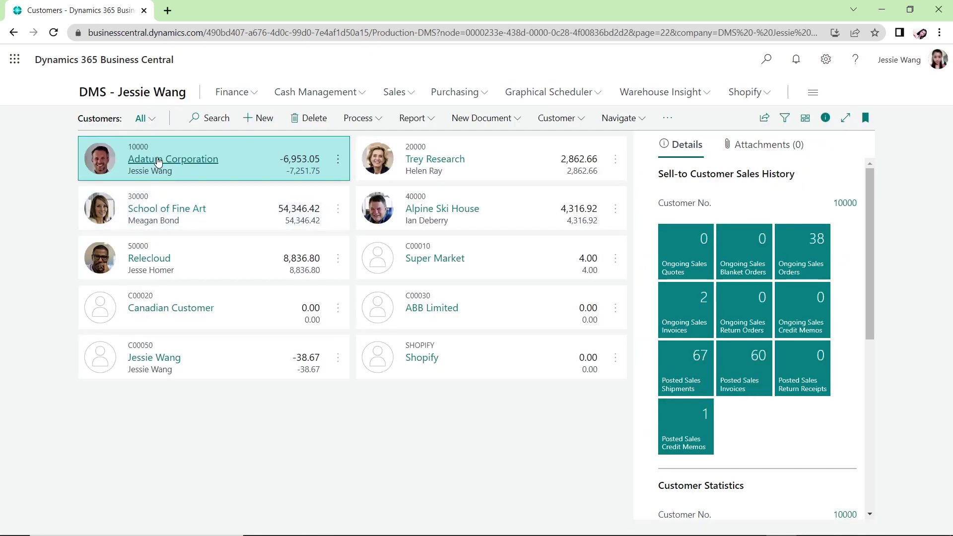
left_click(158, 161)
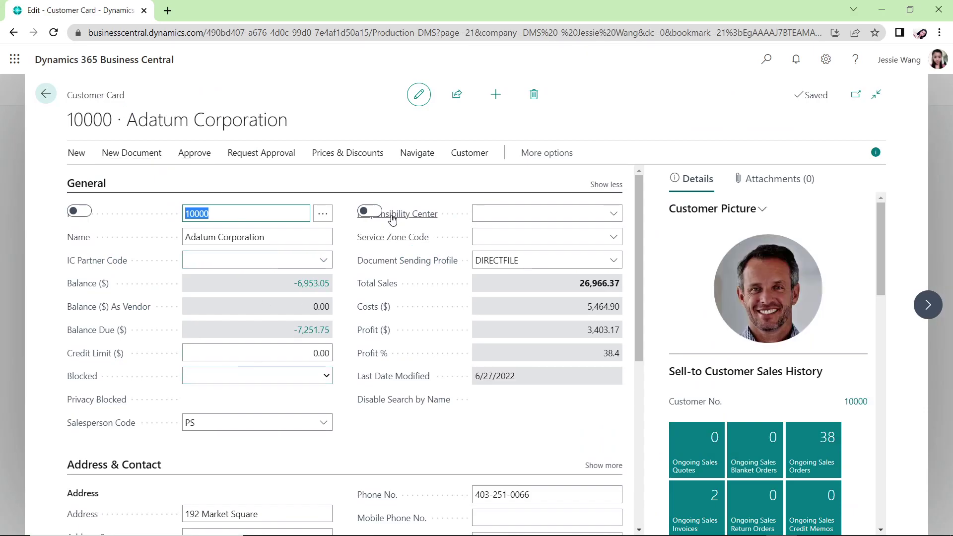
scroll(323, 485, "down", 5)
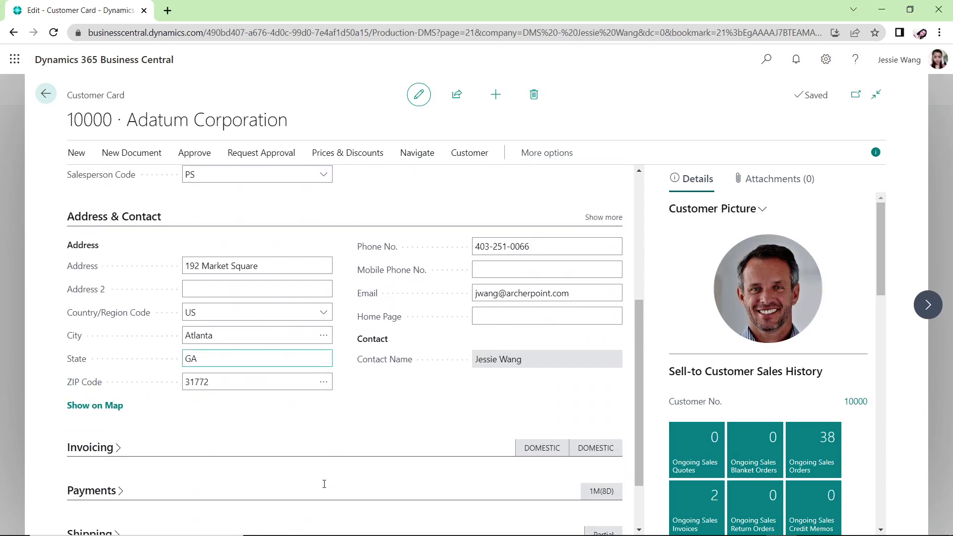
scroll(324, 484, "down", 2)
scroll(324, 486, "up", 6)
scroll(297, 484, "down", 6)
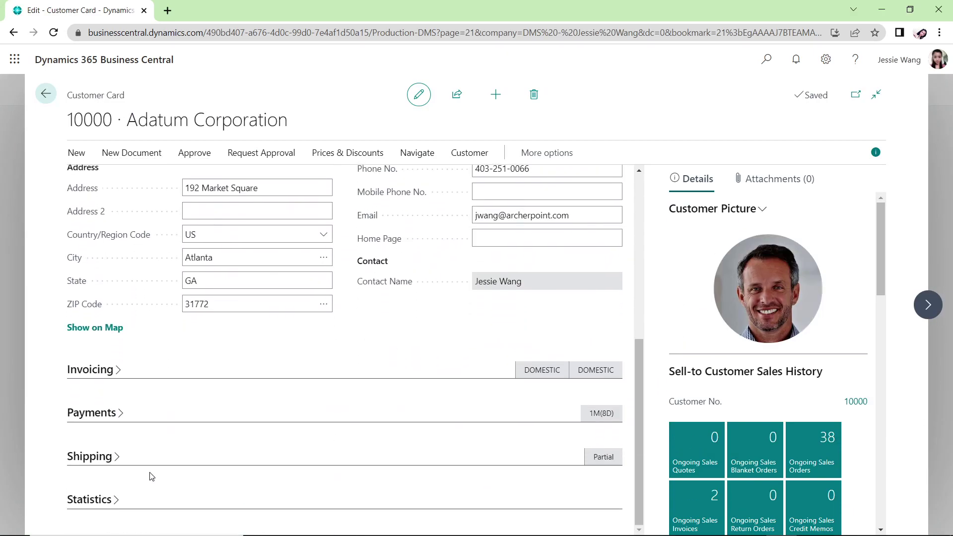
left_click(119, 375)
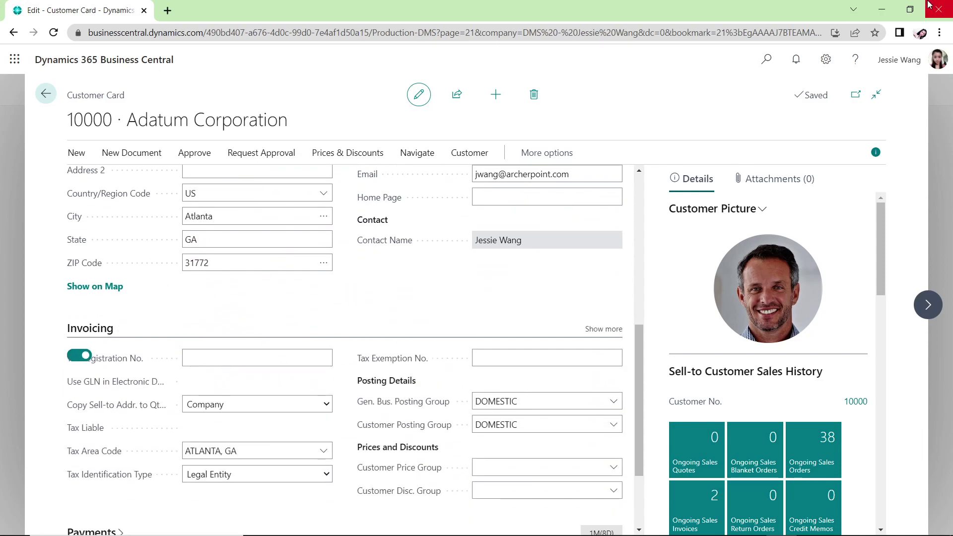
Close the Chrome customer card window and switch to Edge's Appuals Chrome-version article
left_click(881, 9)
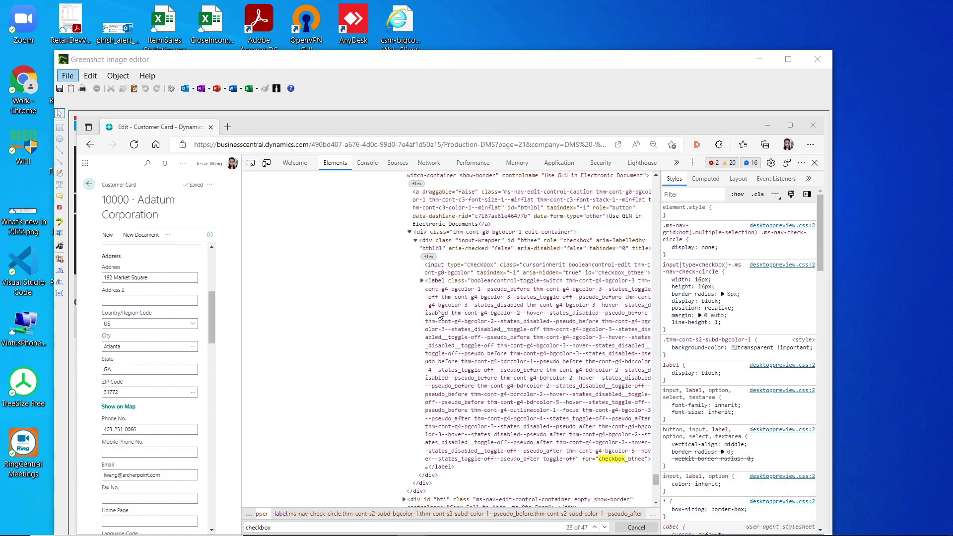
mouse_move(412, 524)
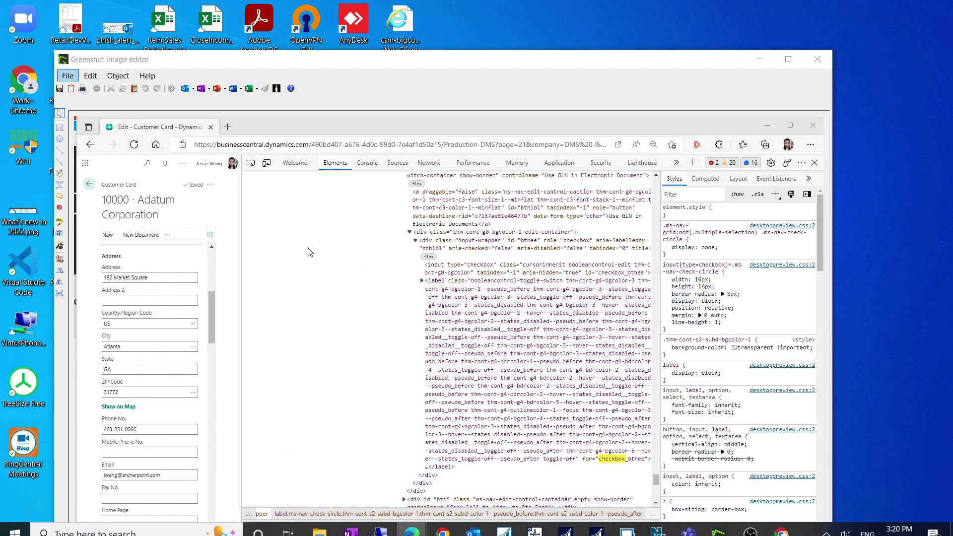
key("alt+Tab")
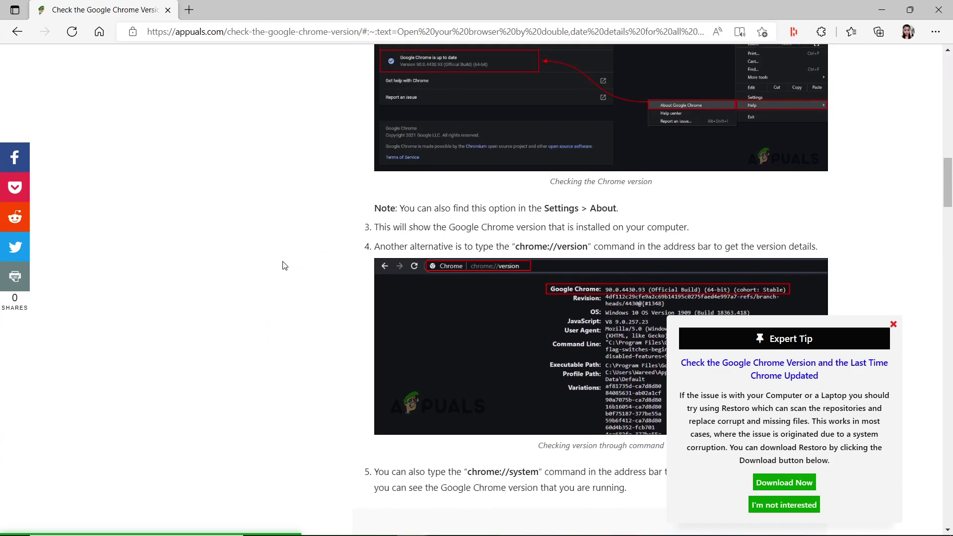
Scroll through the Appuals article on checking the installed Chrome version
scroll(284, 267, "up", 15)
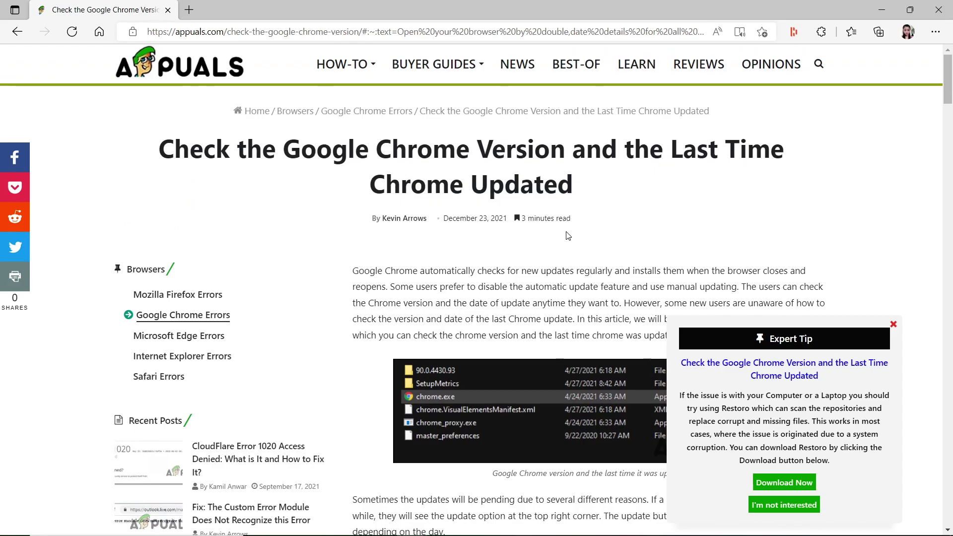
scroll(564, 259, "down", 3)
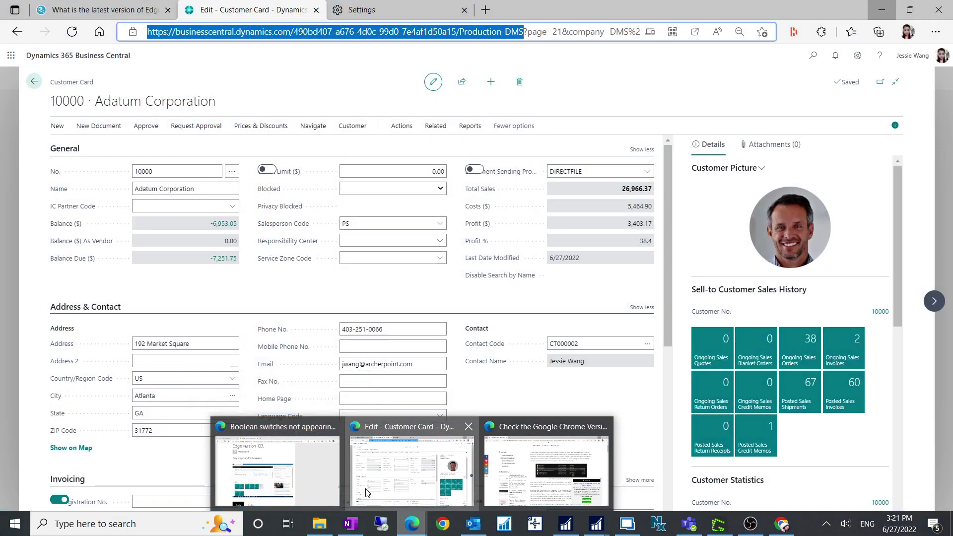
Open WhatIsMyBrowser's latest Edge page, listing 103.0.1264.37 for Edge on Windows 10
left_click(366, 493)
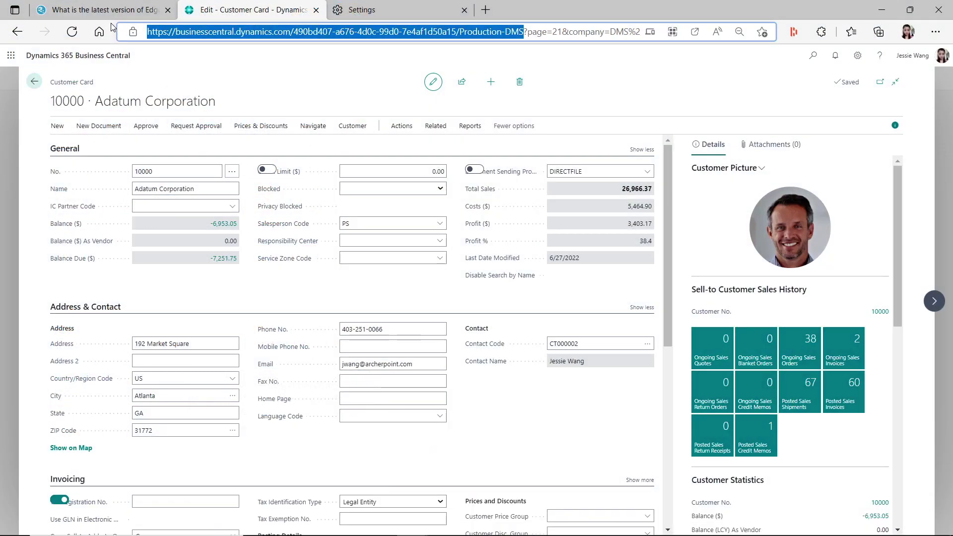
left_click(102, 10)
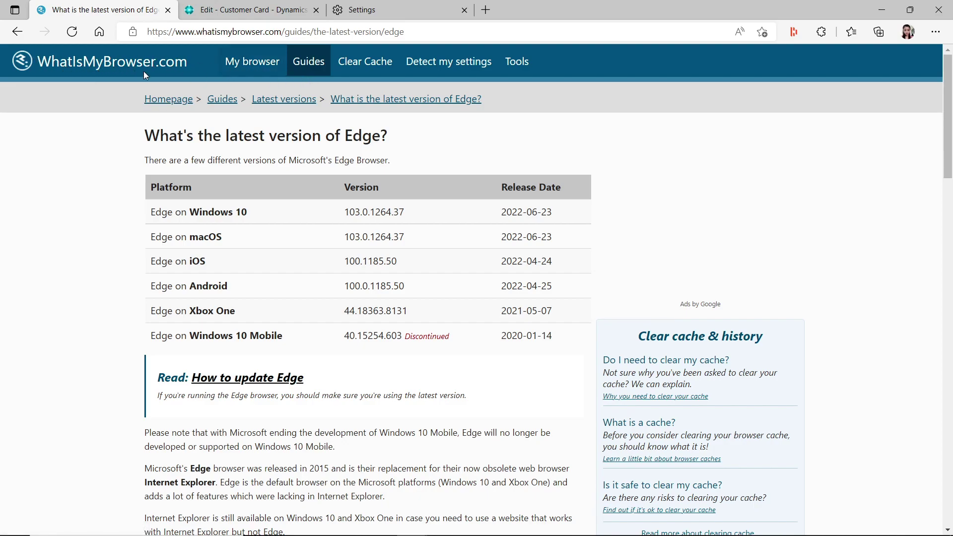
left_click(18, 31)
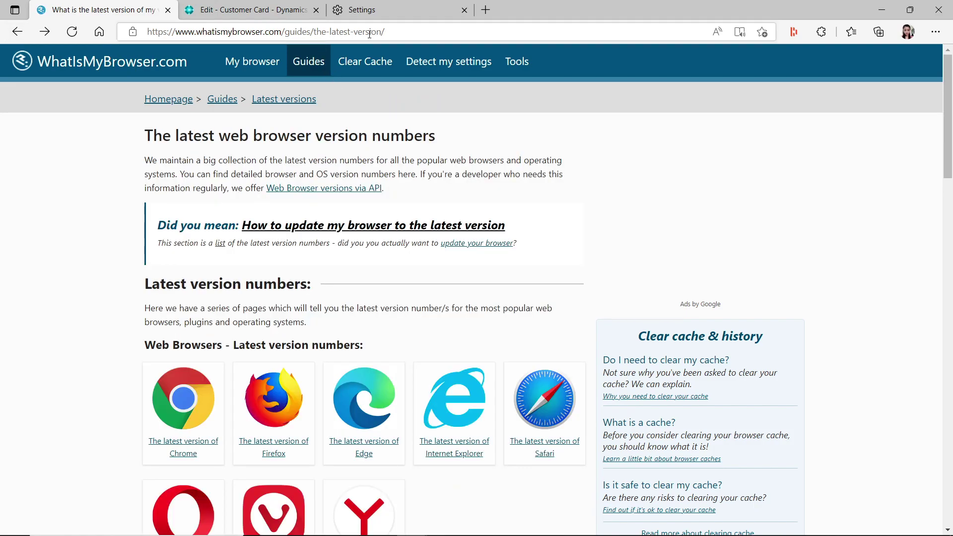
left_click(405, 34)
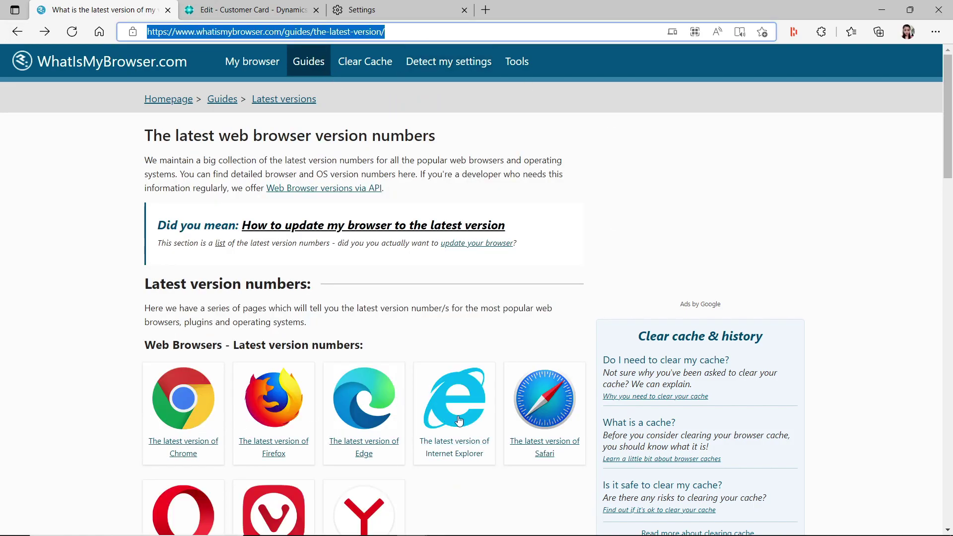
scroll(524, 469, "down", 1)
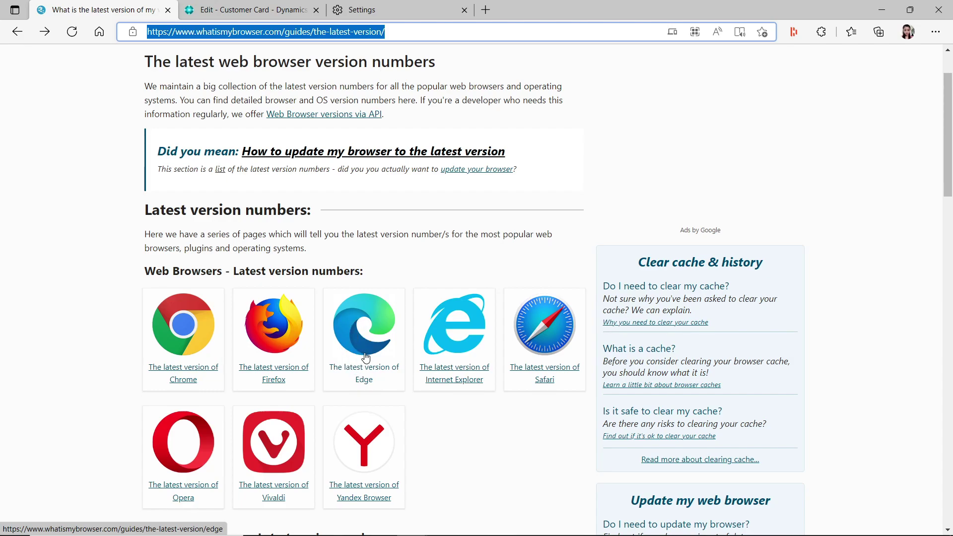
left_click(366, 357)
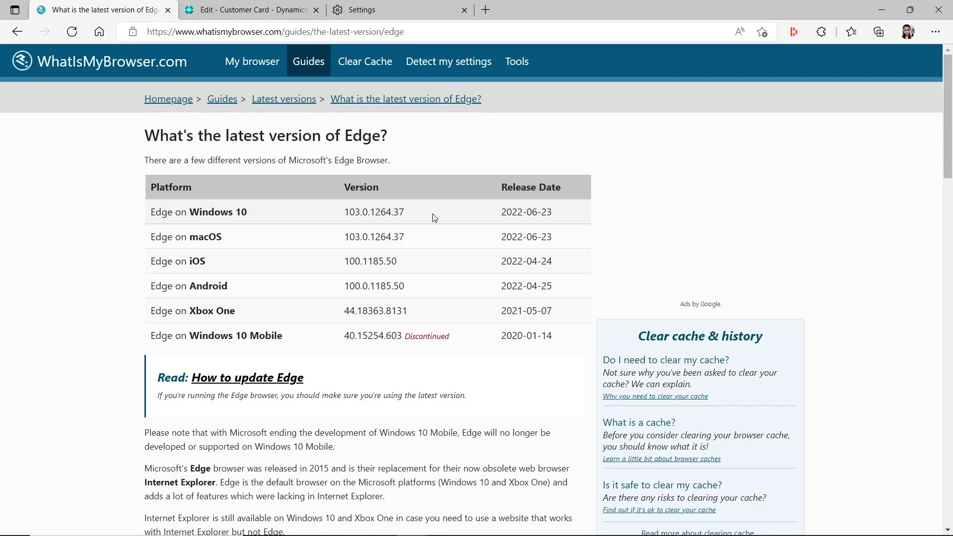
Check Chrome's latest Windows version (103.0.5060.53) on WhatIsMyBrowser, then return to the customer card tab
left_click(17, 31)
left_click(171, 374)
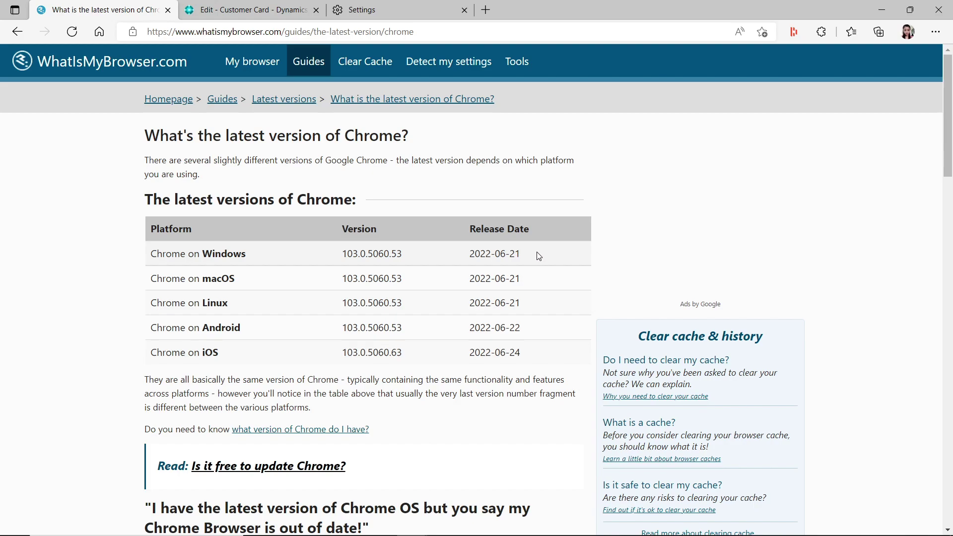
left_click(251, 10)
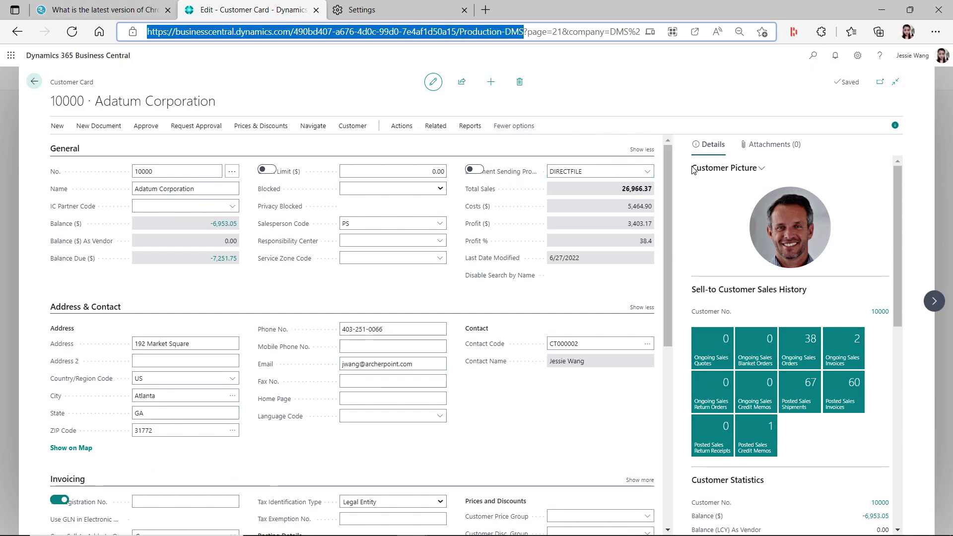
Inspect the customer card in DevTools and search the markup for 'checkbox'
right_click(252, 463)
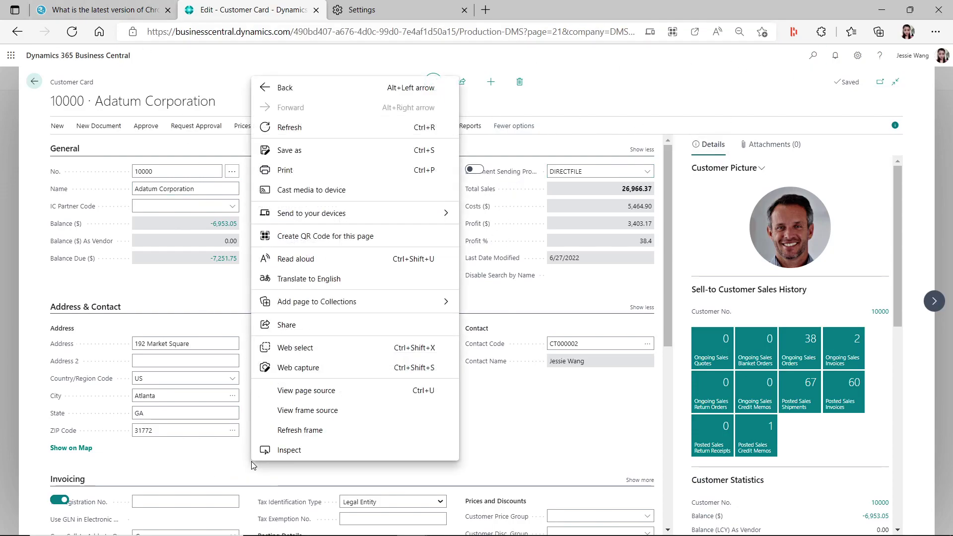
left_click(287, 451)
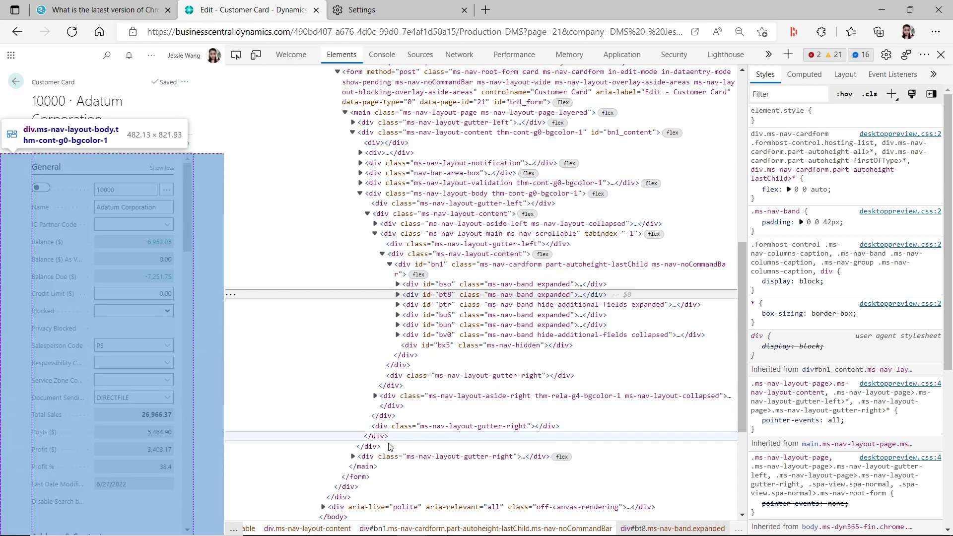
key("ctrl+f")
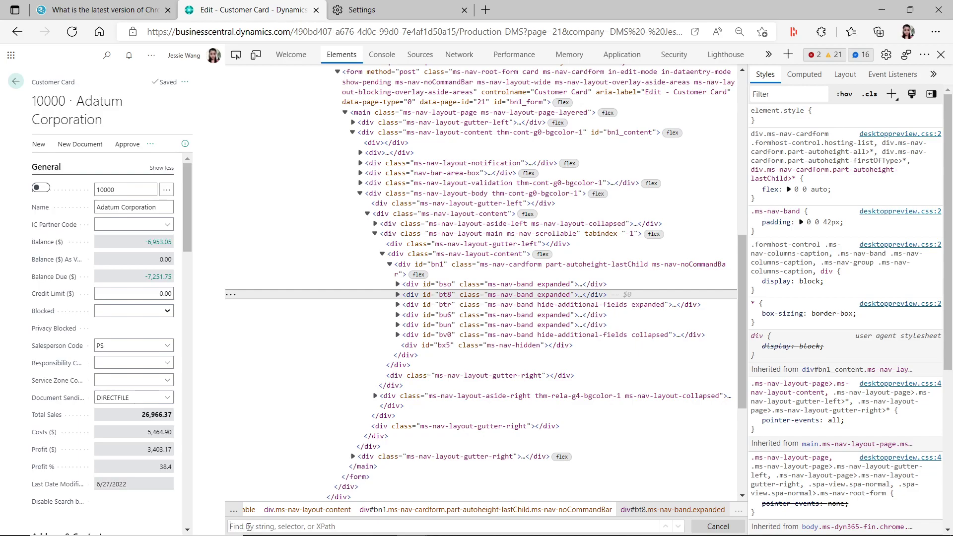
type("checkbox")
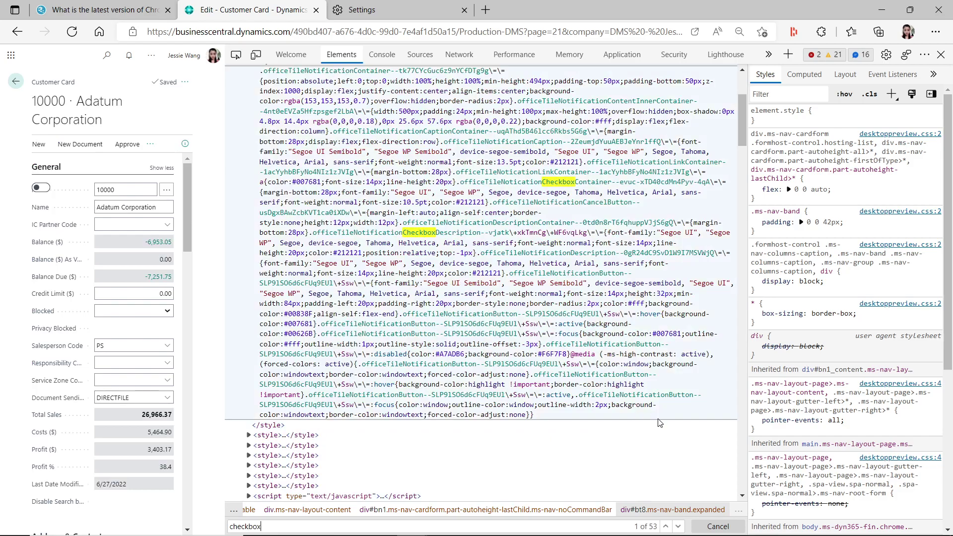
Step through the checkbox matches to 23 of 53, the Privacy Blocked toggle's input
left_click(679, 526)
left_click(678, 526)
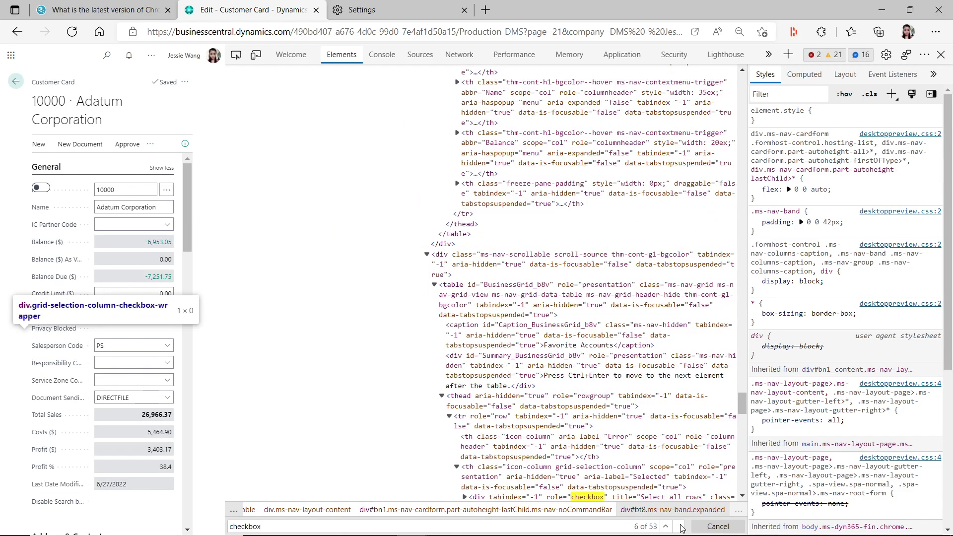
left_click(679, 526)
left_click(679, 526)
left_click(679, 526)
left_click(679, 526)
left_click(679, 527)
left_click(678, 526)
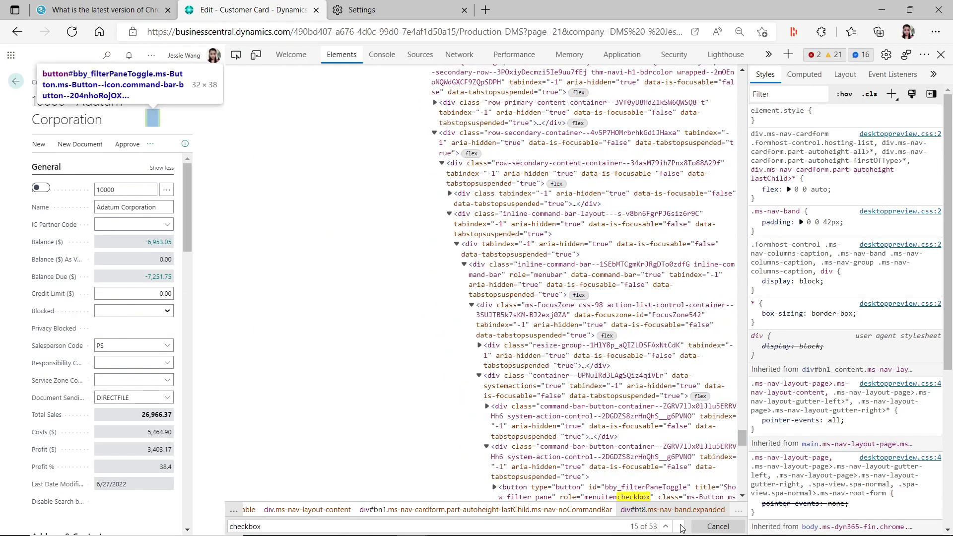
left_click(678, 526)
left_click(678, 526)
left_click(678, 526)
left_click(678, 526)
left_click(678, 527)
left_click(678, 527)
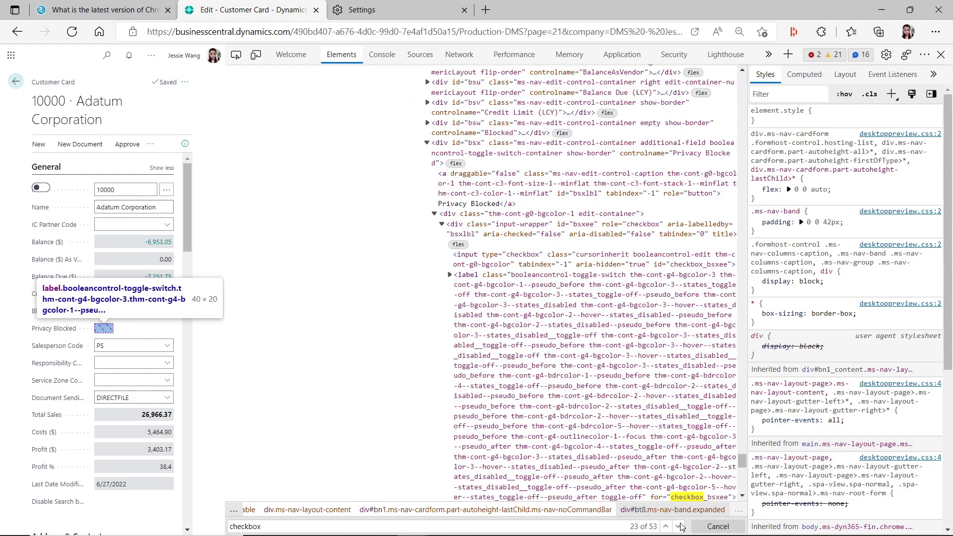
left_click(679, 527)
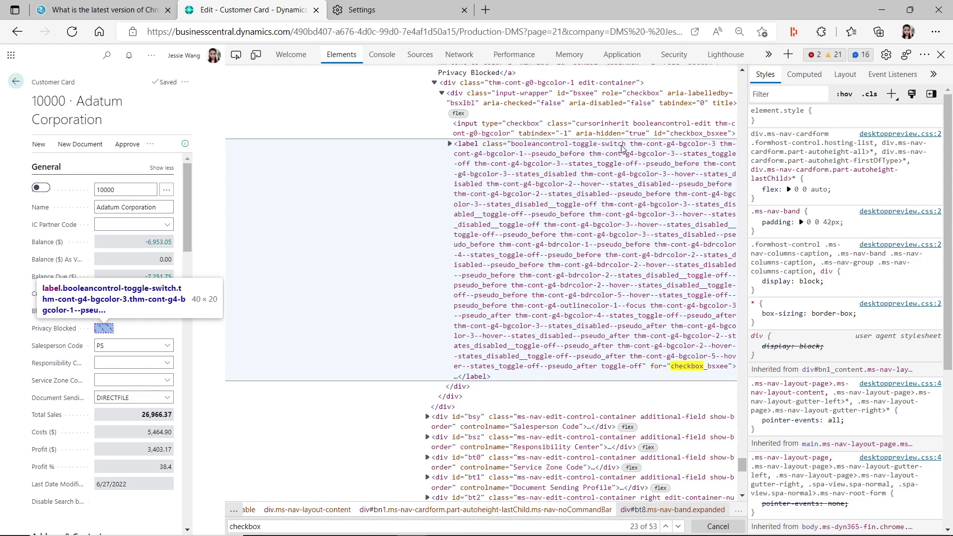
Disable the toggle wrapper's display: inline-flex, align-items: center and min-height: 28px rules, then close DevTools
left_click(461, 391)
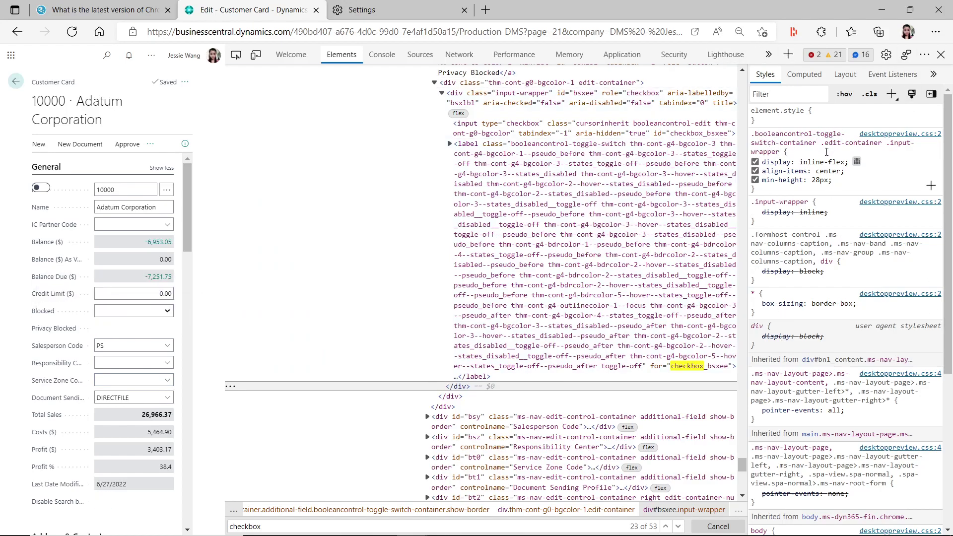
left_click(755, 162)
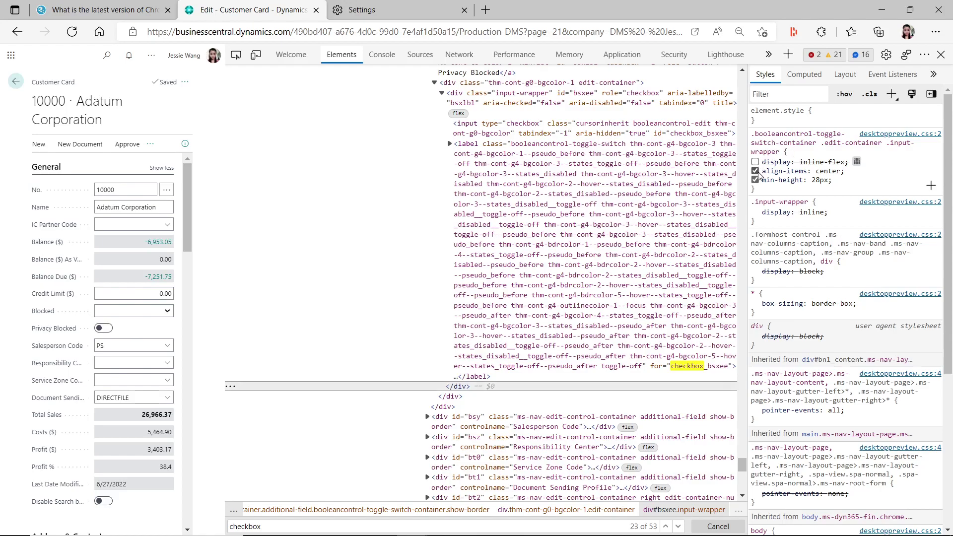
left_click(755, 171)
left_click(755, 180)
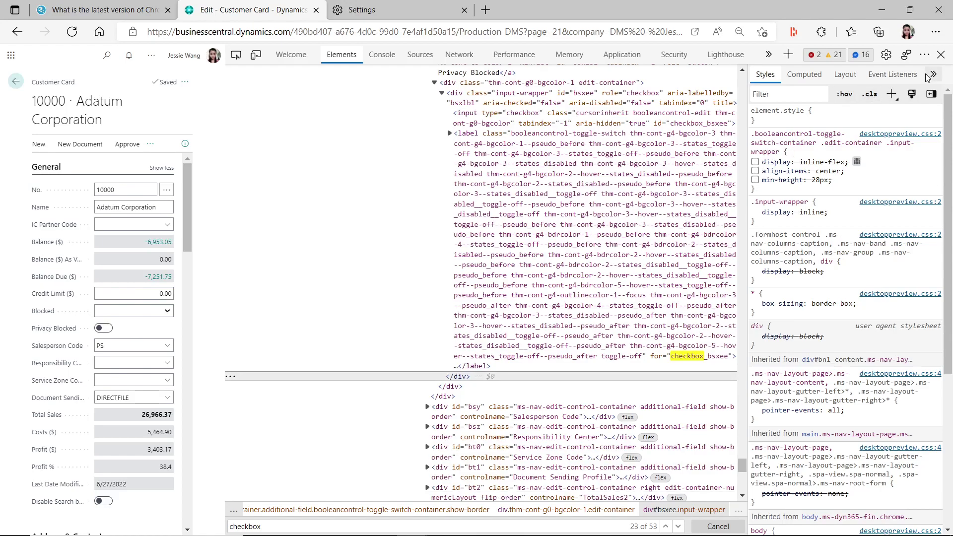
left_click(941, 55)
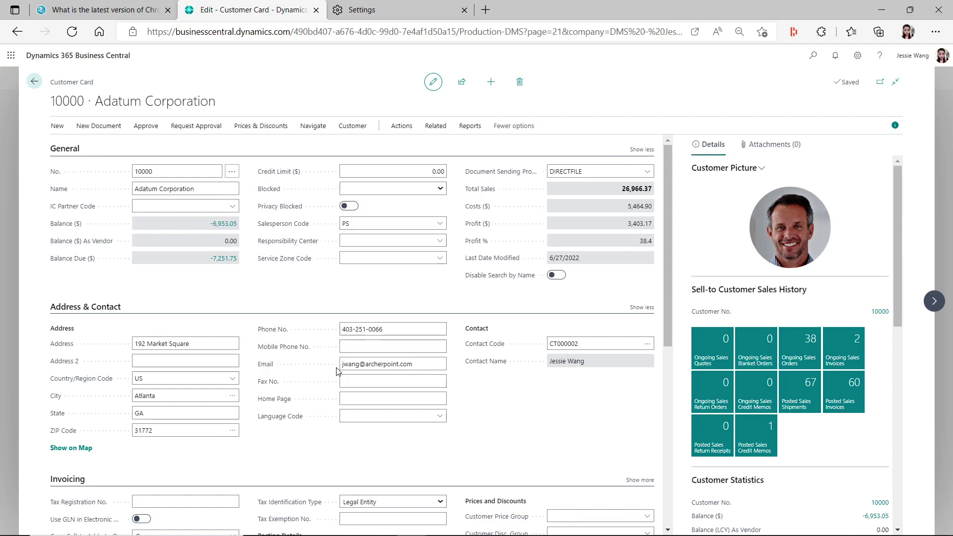
Open Trey Research's customer card from the customer list, go back, and close the Business Central tab
left_click(41, 82)
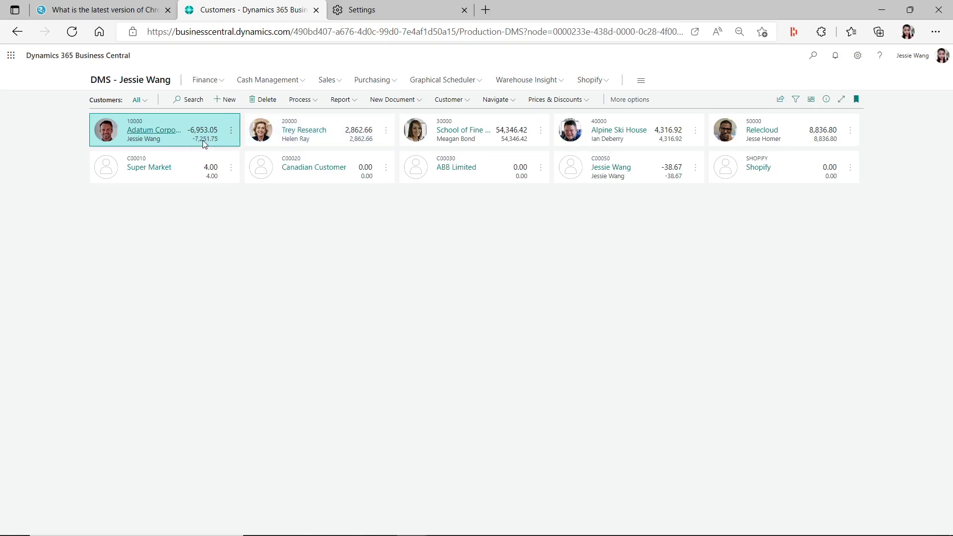
left_click(314, 136)
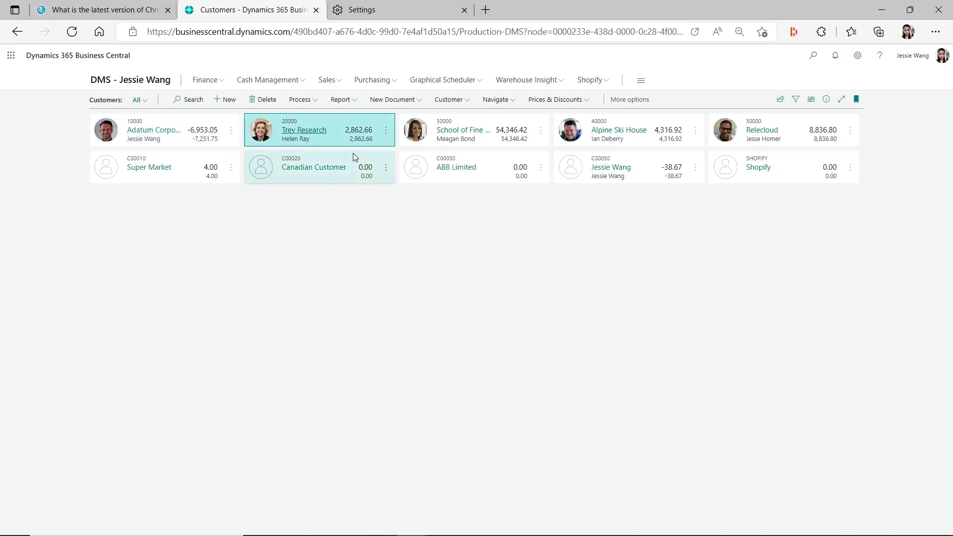
left_click(305, 131)
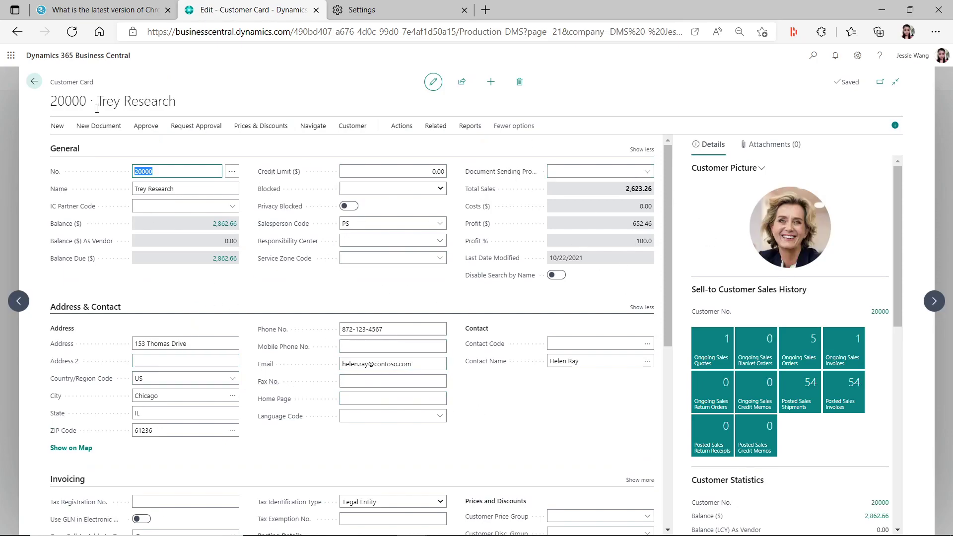
left_click(34, 82)
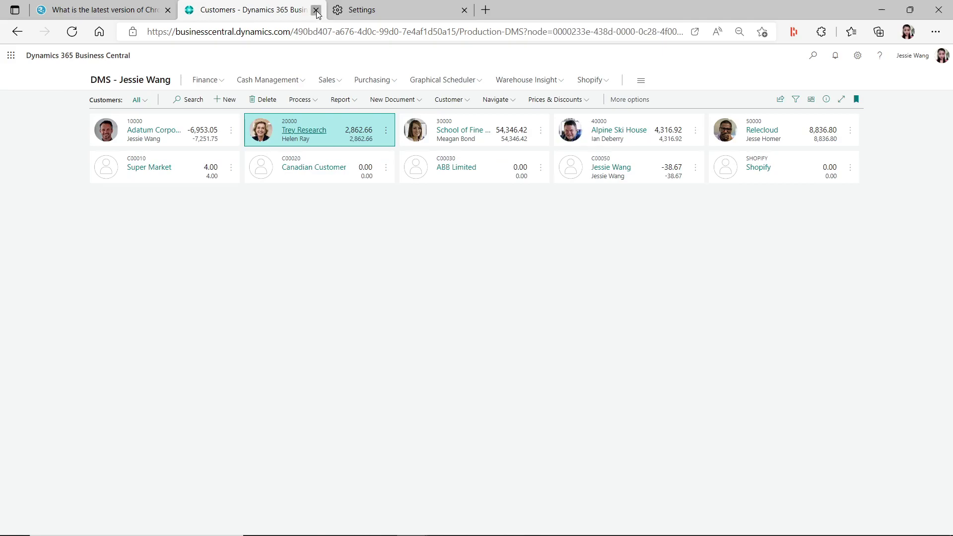
left_click(317, 10)
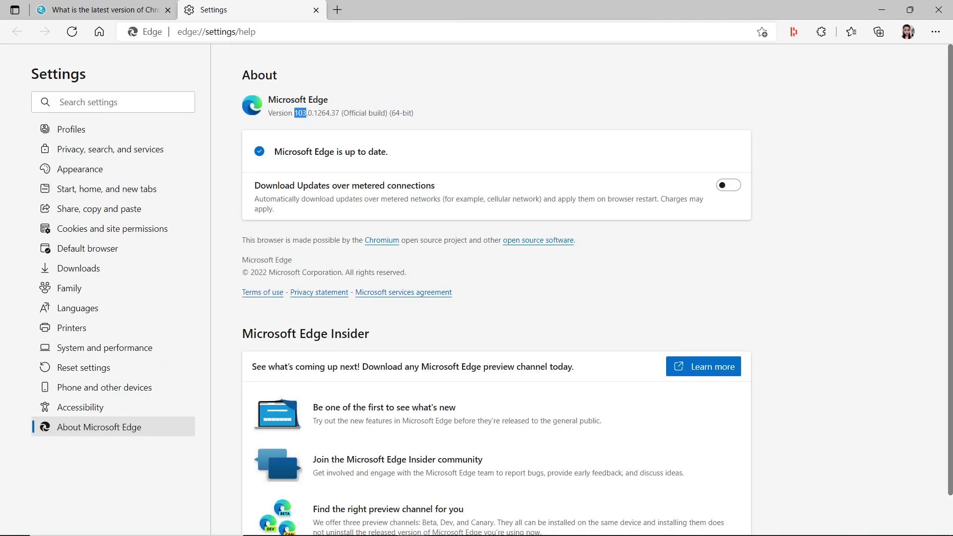
In a new Edge tab, open Business Central from the BCProd_InsightWorks favourite
left_click(337, 10)
left_click(851, 32)
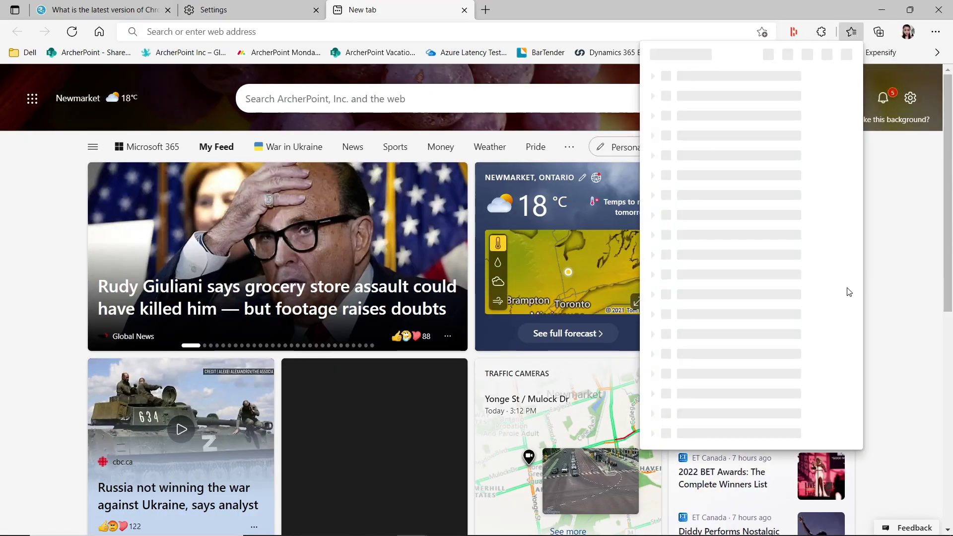
scroll(813, 371, "down", 3)
scroll(812, 371, "down", 15)
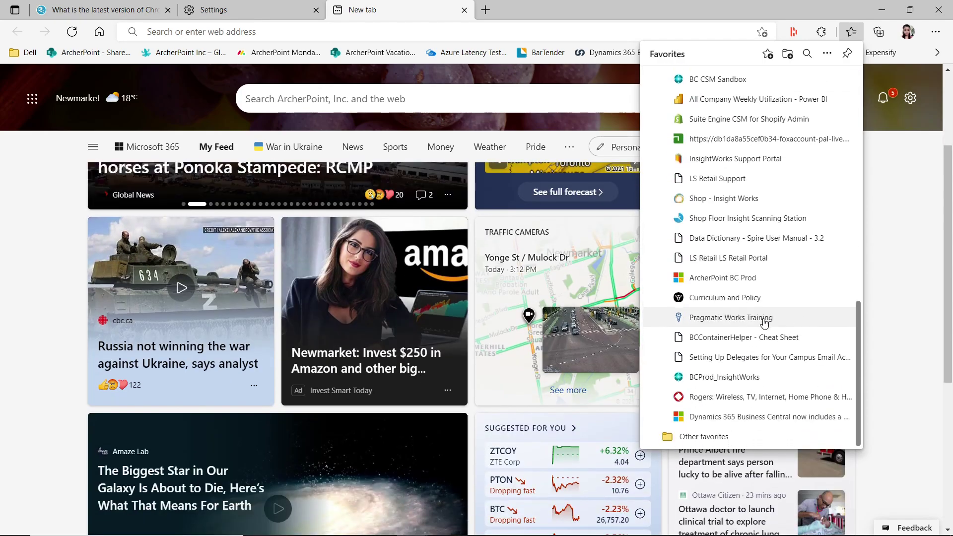
left_click(741, 378)
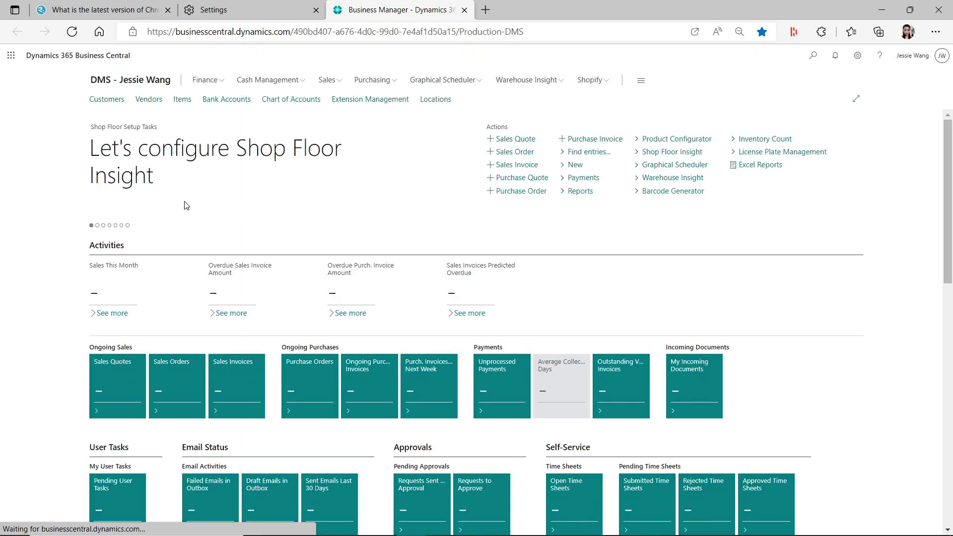
Open Adatum Corporation's customer card from Customers and scroll down to the misaligned toggles
left_click(102, 100)
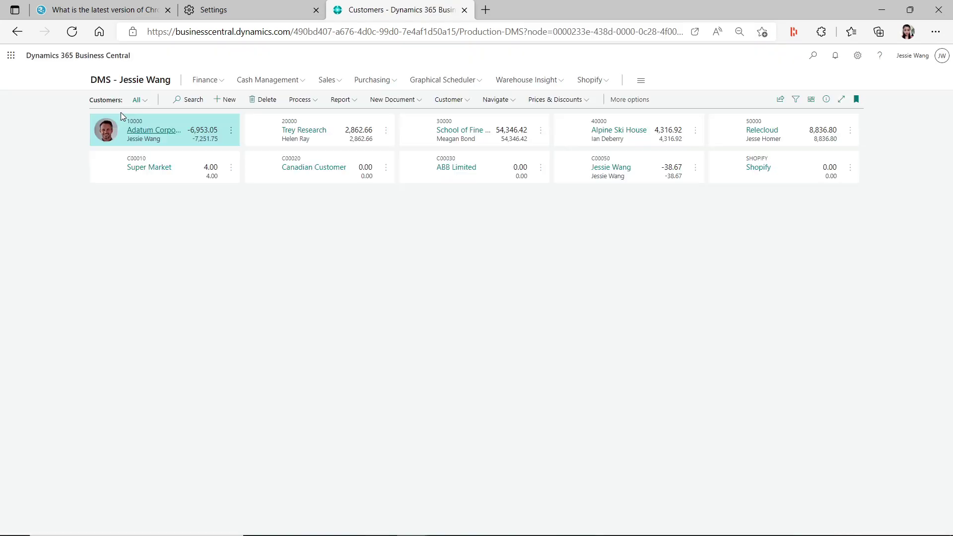
left_click(153, 132)
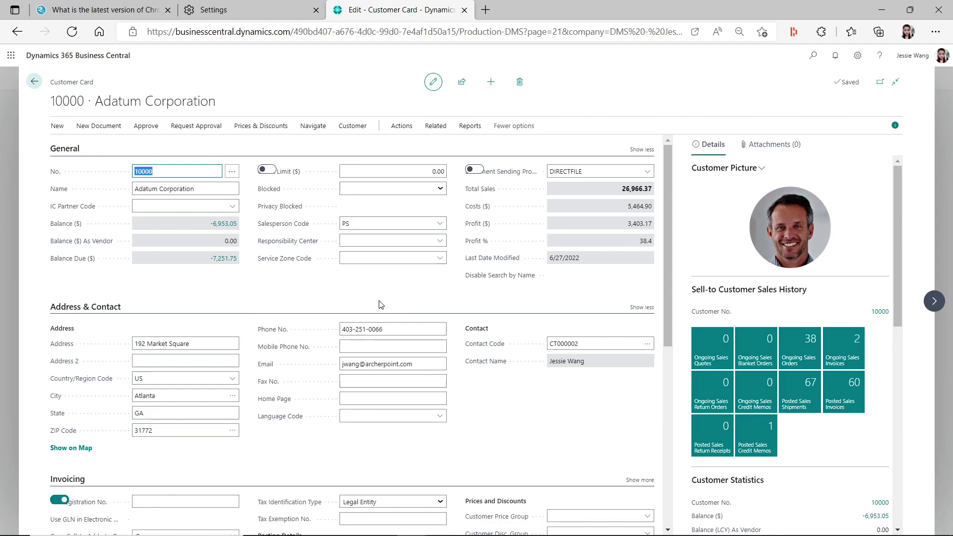
scroll(340, 378, "down", 3)
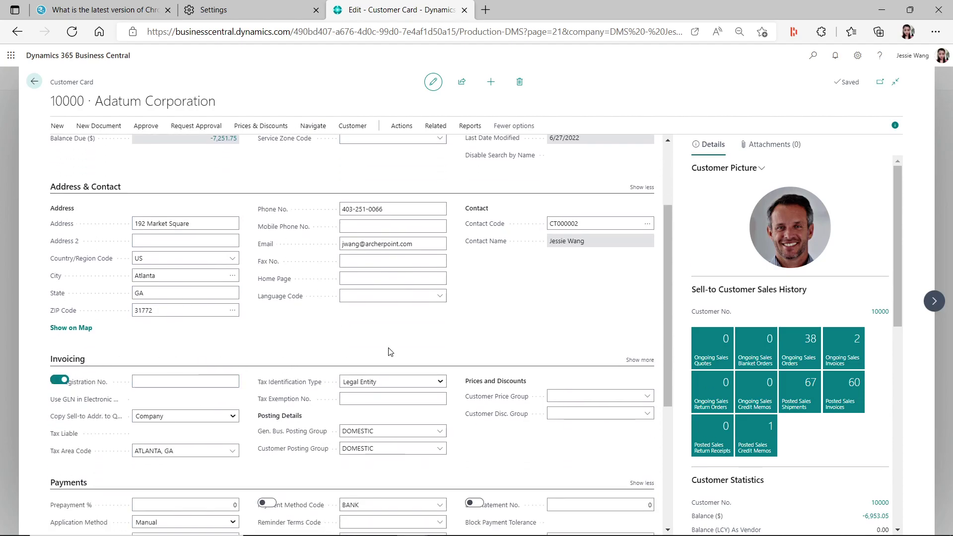
Close the customer card tab in Edge and switch to Google Chrome
left_click(465, 11)
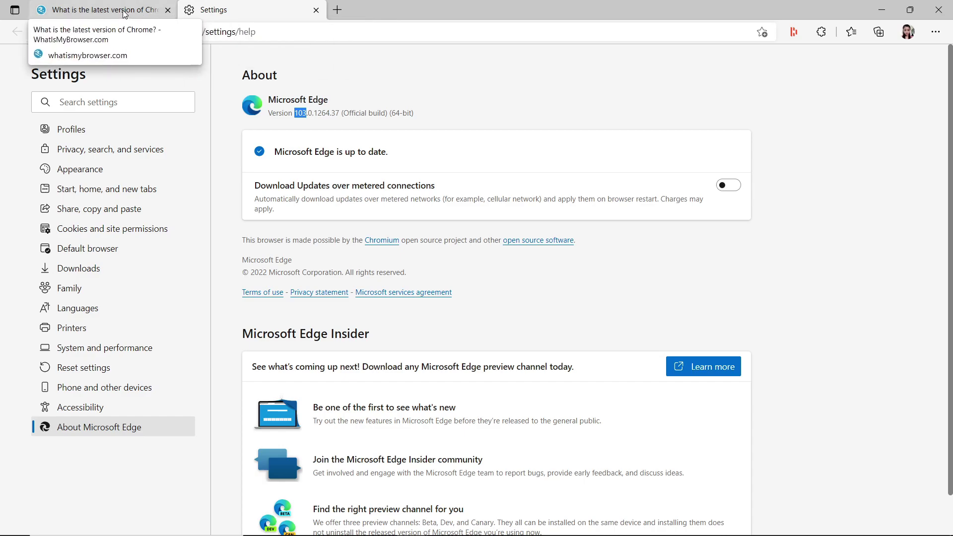
left_click(443, 524)
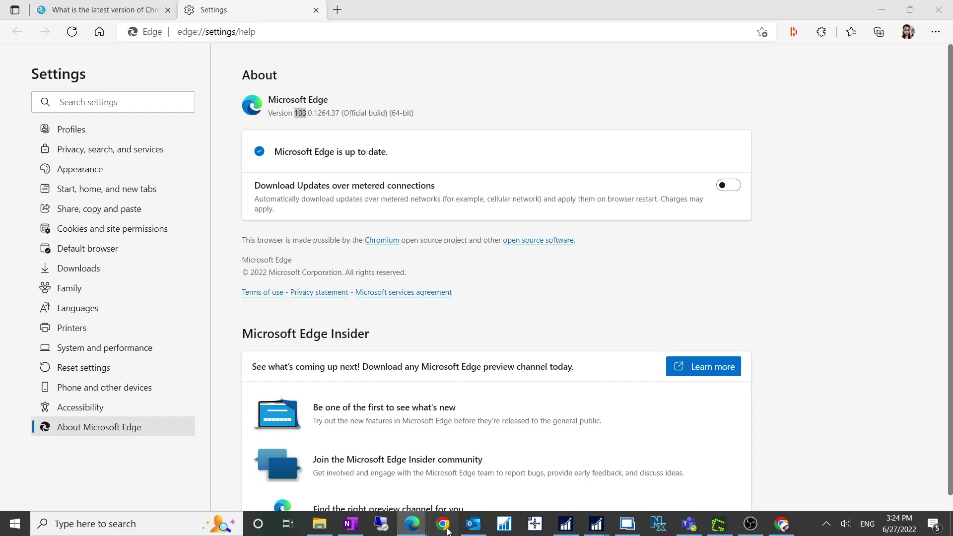
In the Chrome window with the customer card, check the installed version 103.0.5060.53 under Help > About Google Chrome
left_click(354, 253)
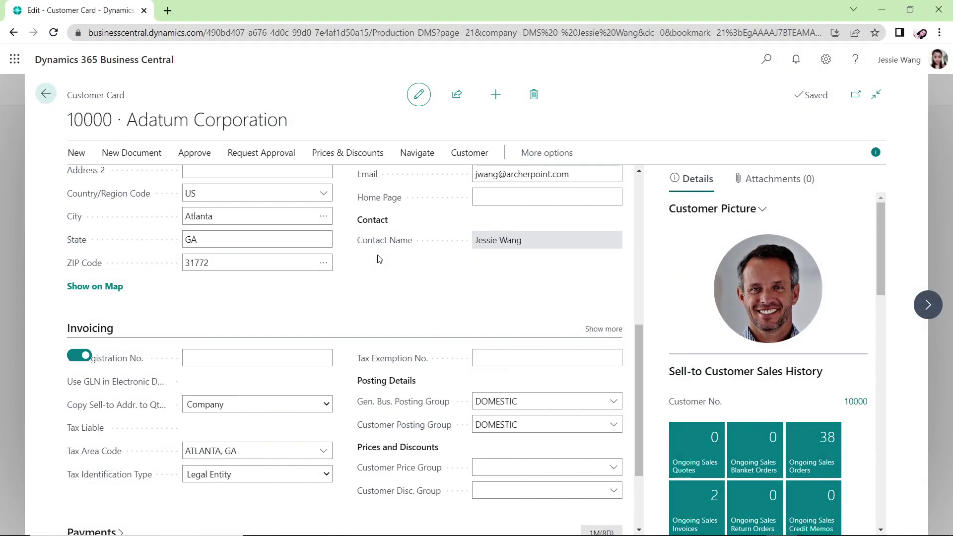
left_click(940, 33)
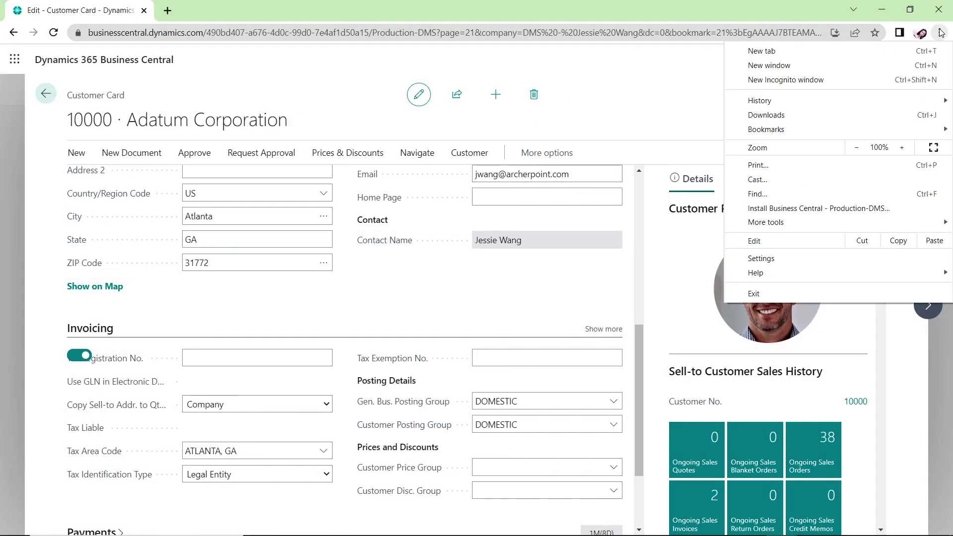
mouse_move(780, 279)
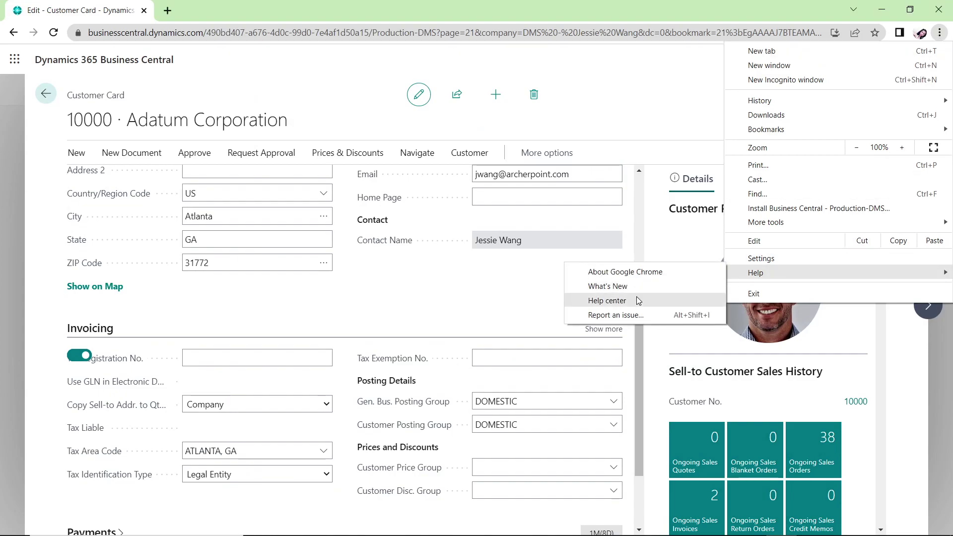
left_click(592, 273)
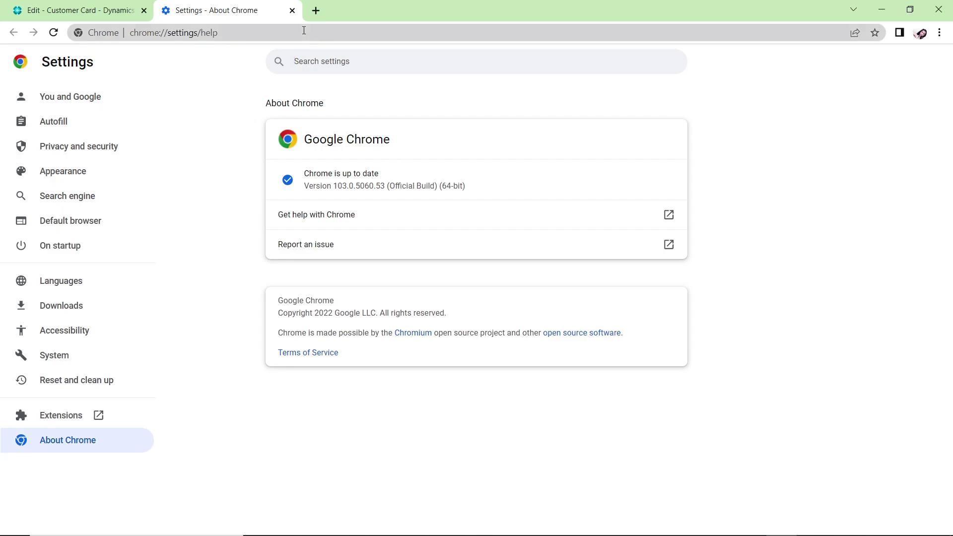
Close the About tab, review Adatum's misaligned toggles in Chrome, then return to the Business Manager home page
left_click(293, 10)
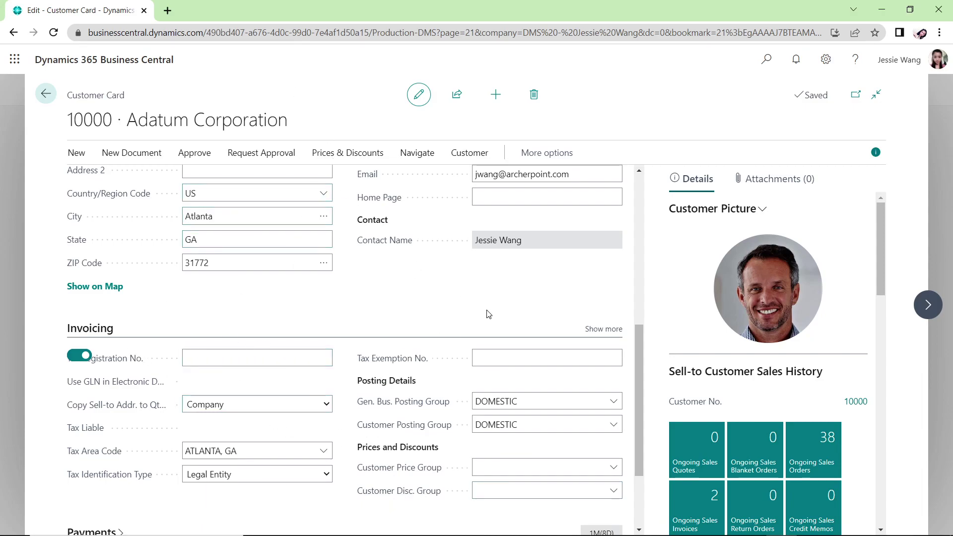
scroll(381, 358, "up", 6)
scroll(381, 358, "down", 5)
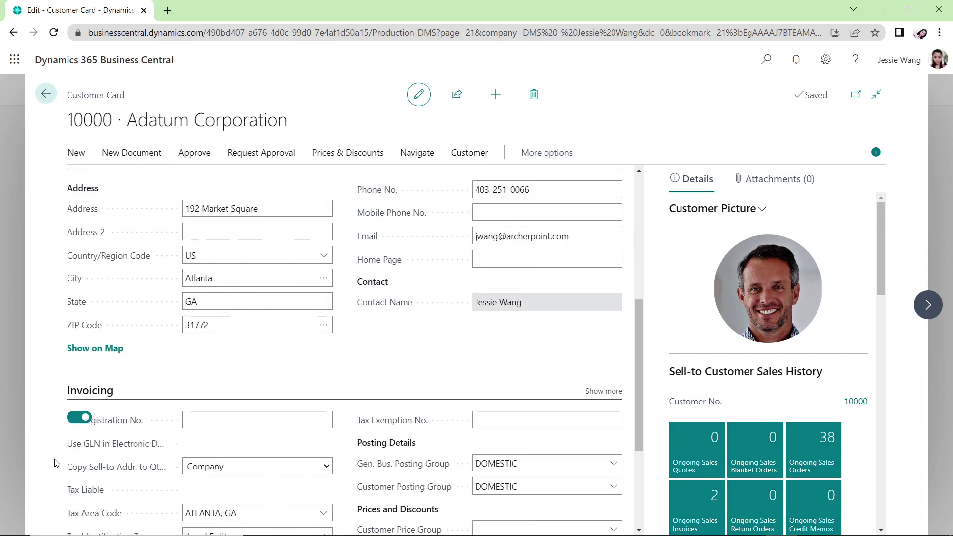
scroll(351, 333, "up", 3)
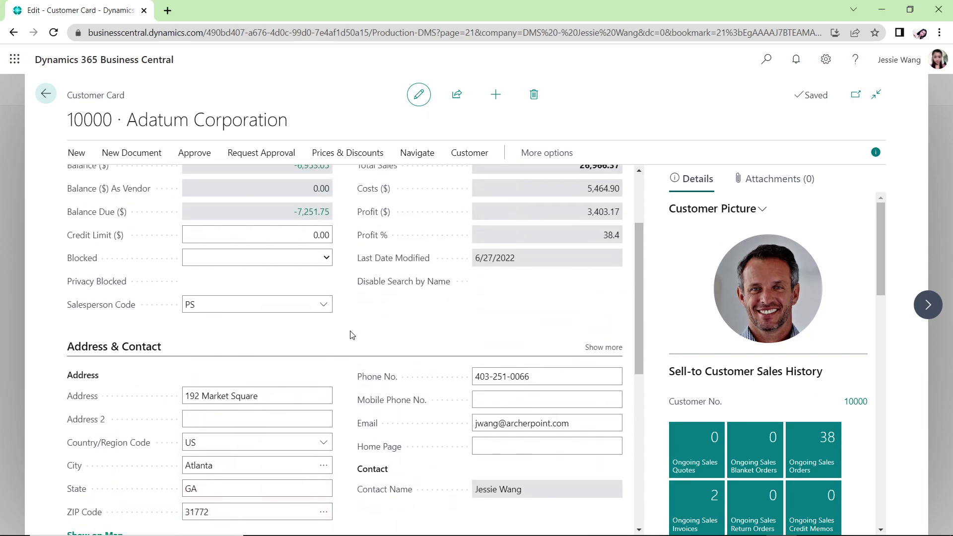
scroll(351, 336, "up", 2)
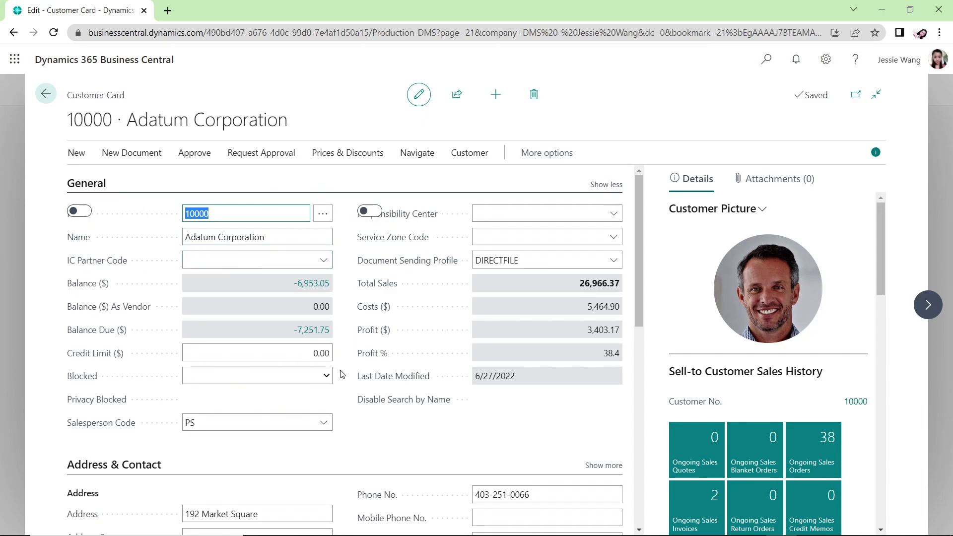
scroll(397, 377, "down", 1)
scroll(402, 405, "up", 1)
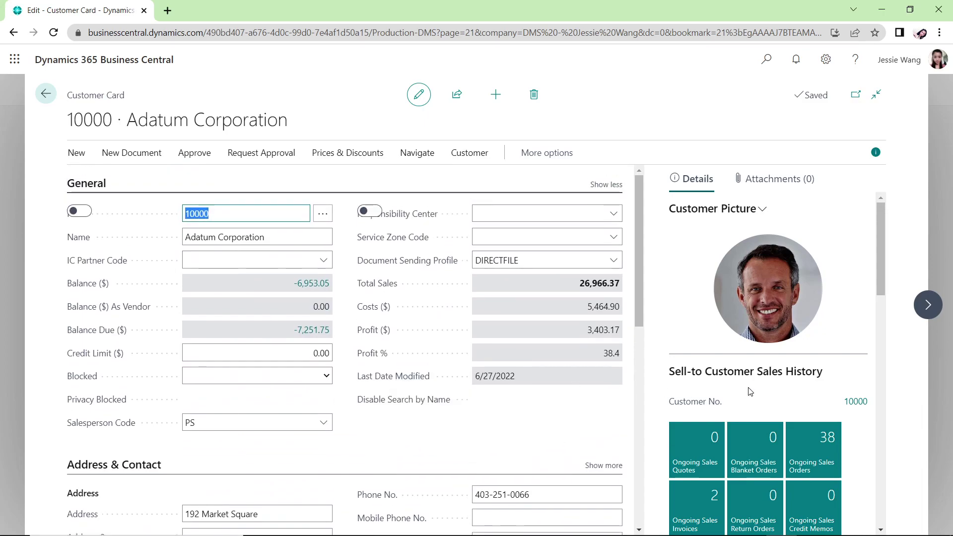
left_click(46, 94)
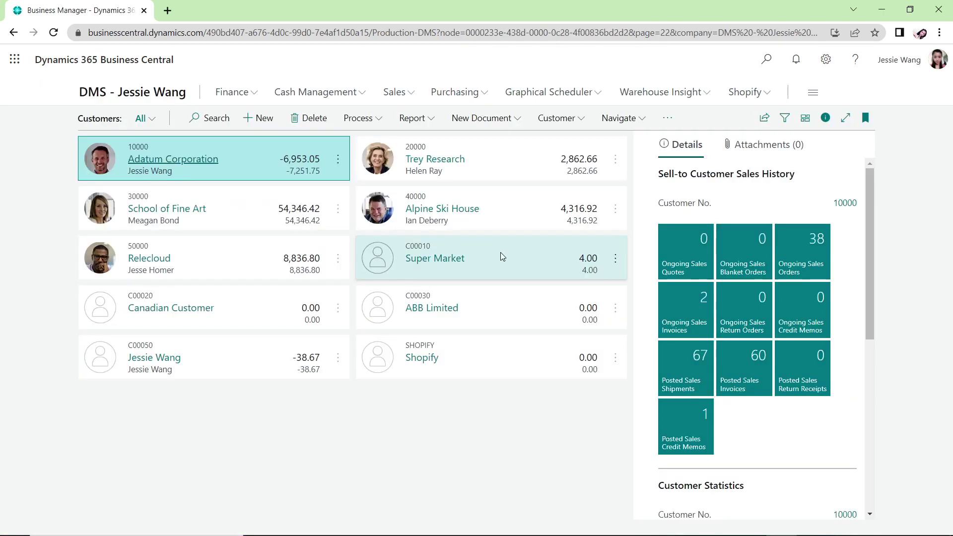
left_click(141, 94)
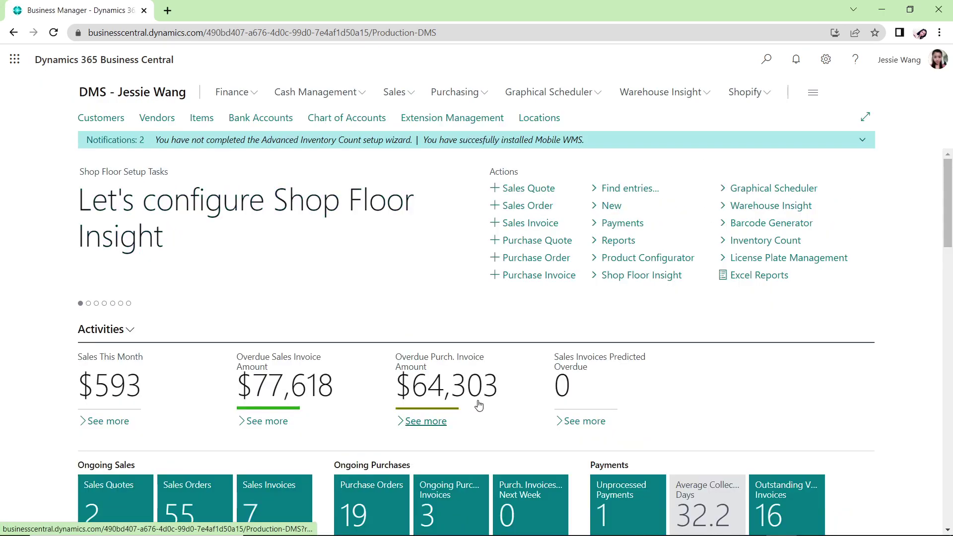